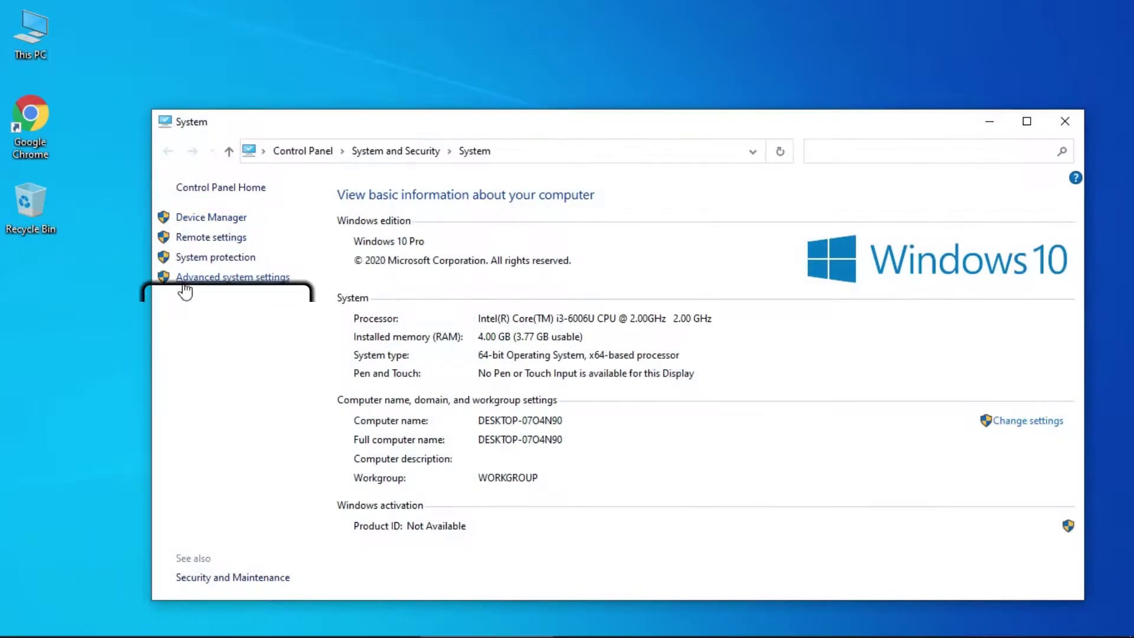
# Step: Adjust the Windows visual effects for best performance in the advanced performance settings, keeping only "Show thumbnails instead of icons" enabled
pyautogui.click(207, 278)
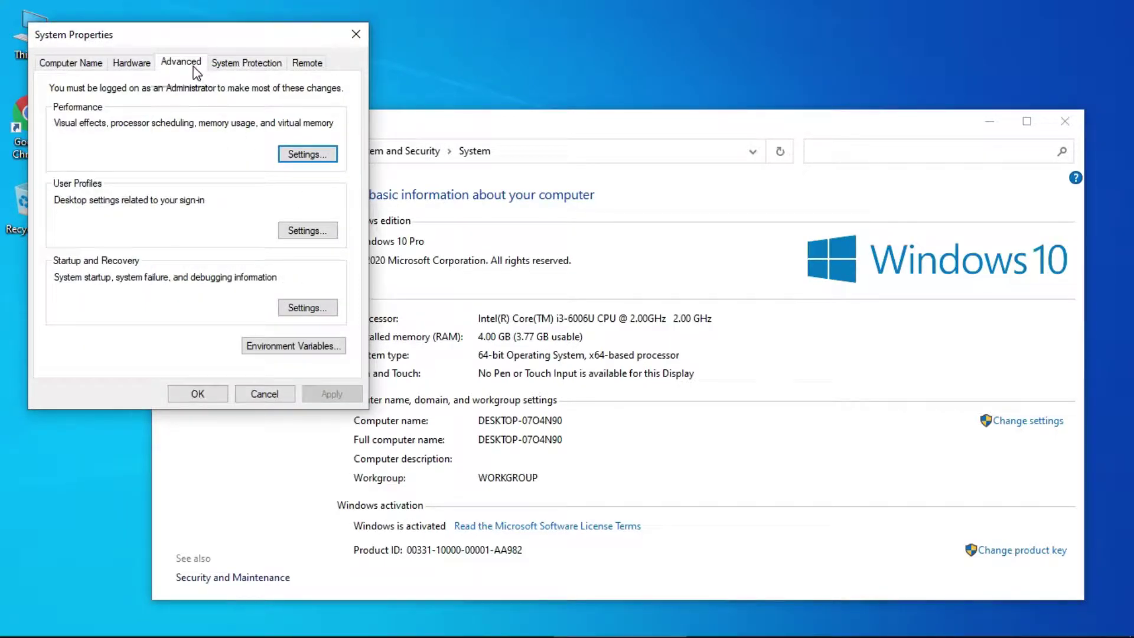
pyautogui.click(306, 155)
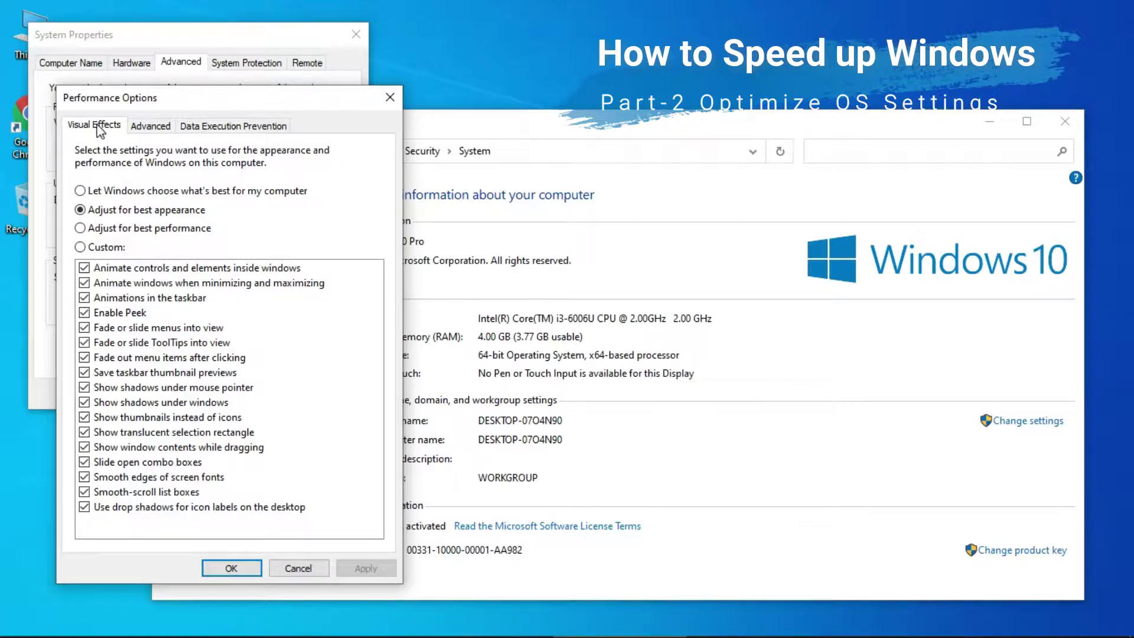
pyautogui.click(109, 229)
pyautogui.click(367, 569)
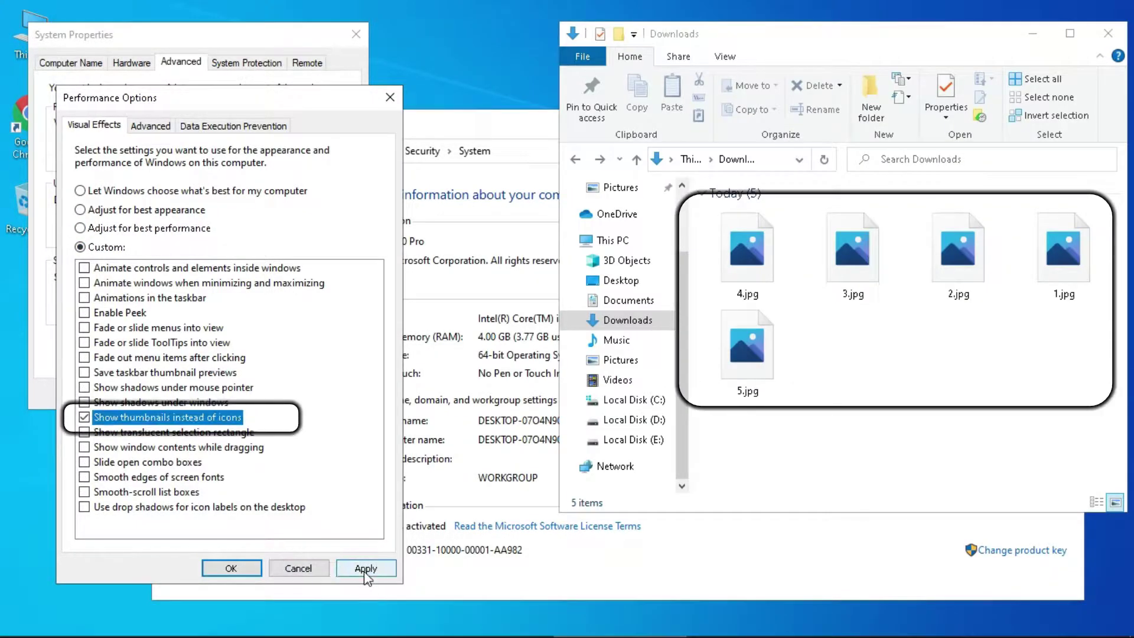
pyautogui.click(366, 567)
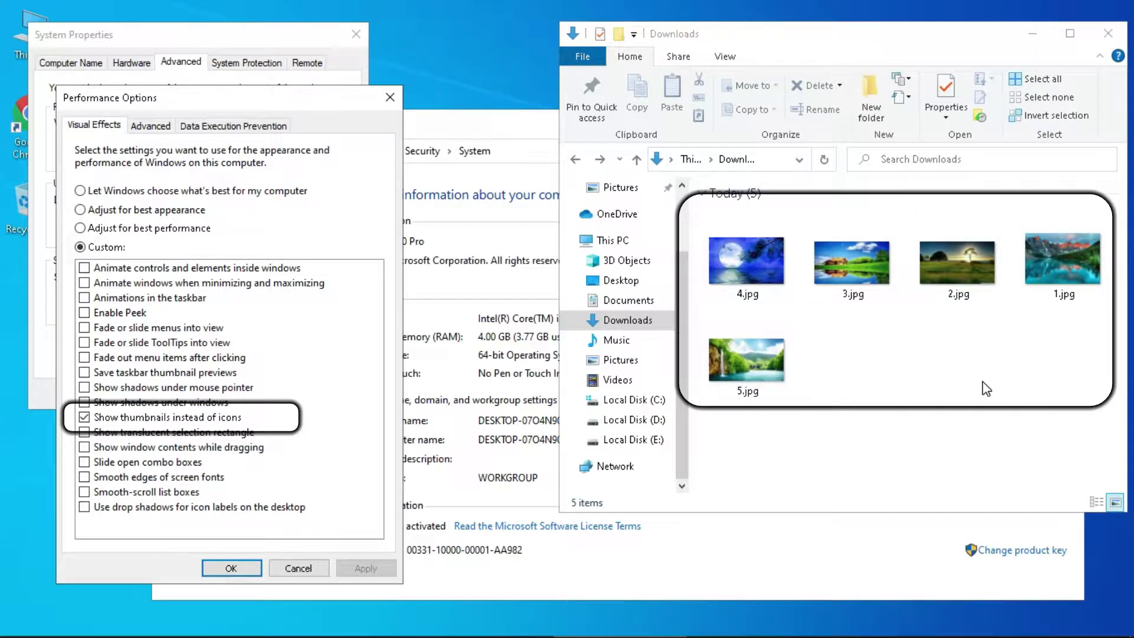
pyautogui.click(230, 570)
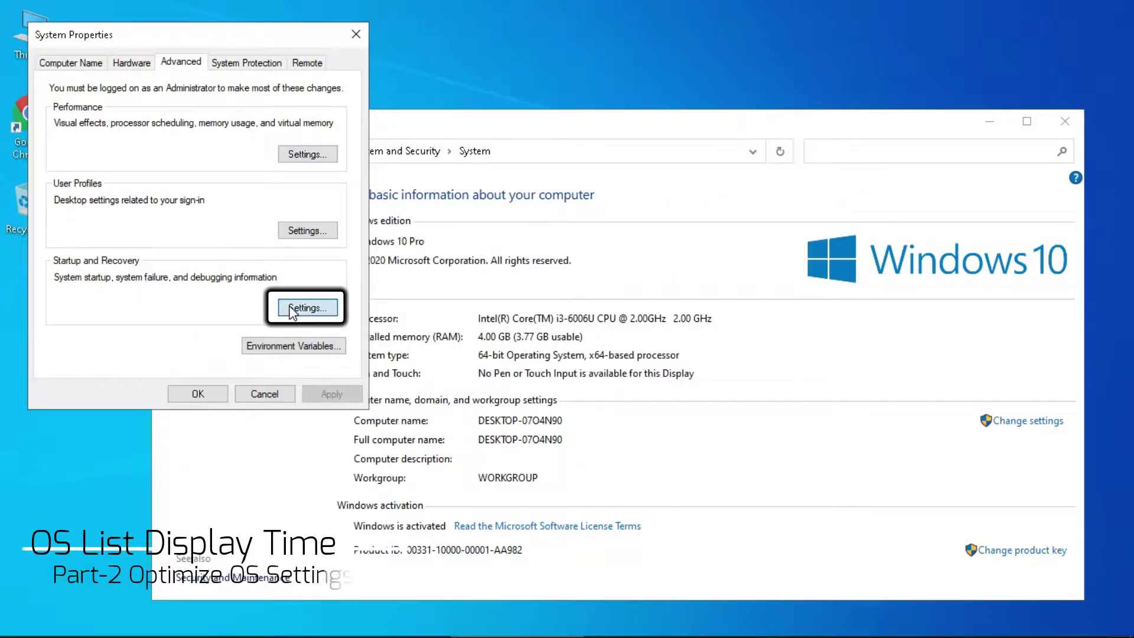
# Step: Set the time to display the list of operating systems to 10 seconds in Startup and Recovery, and confirm the system properties
pyautogui.click(291, 309)
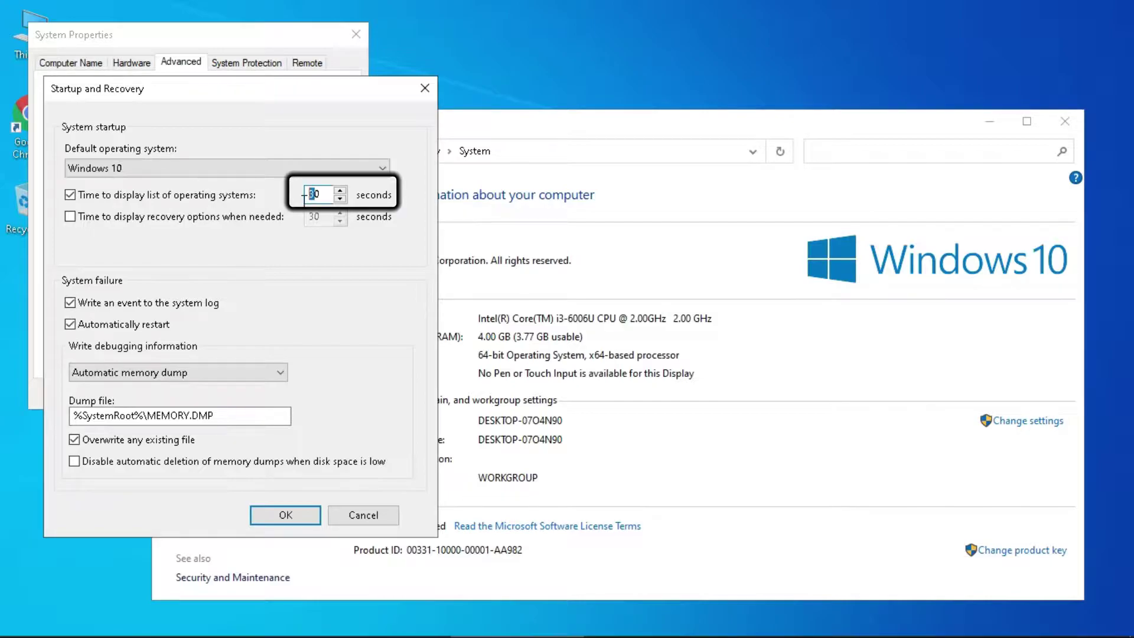
pyautogui.write('1')
pyautogui.click(285, 515)
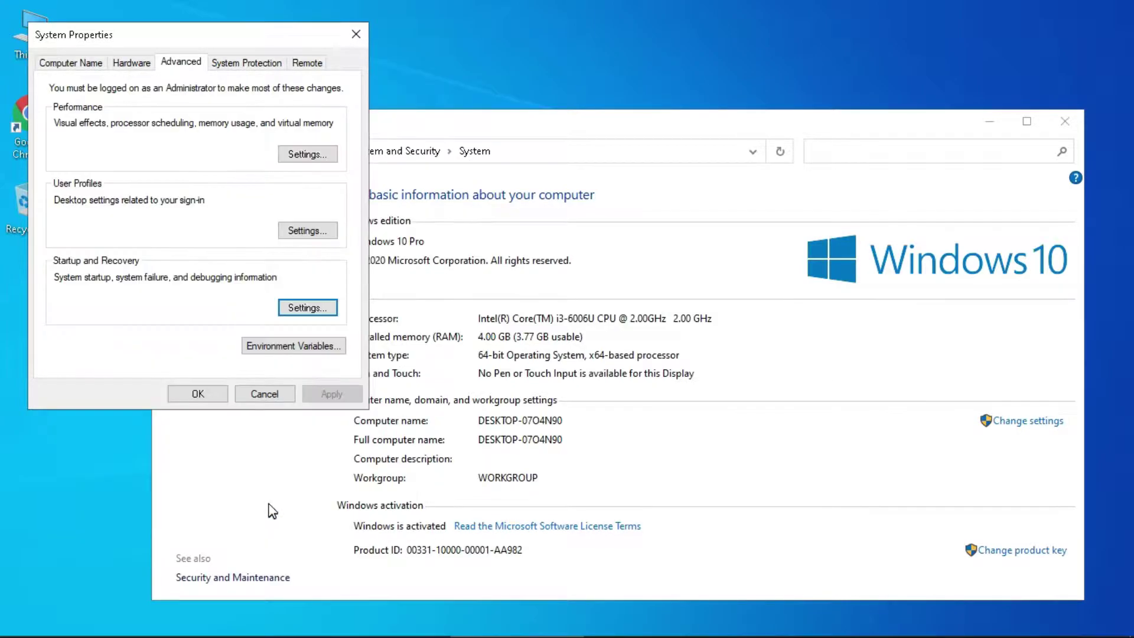
pyautogui.click(197, 394)
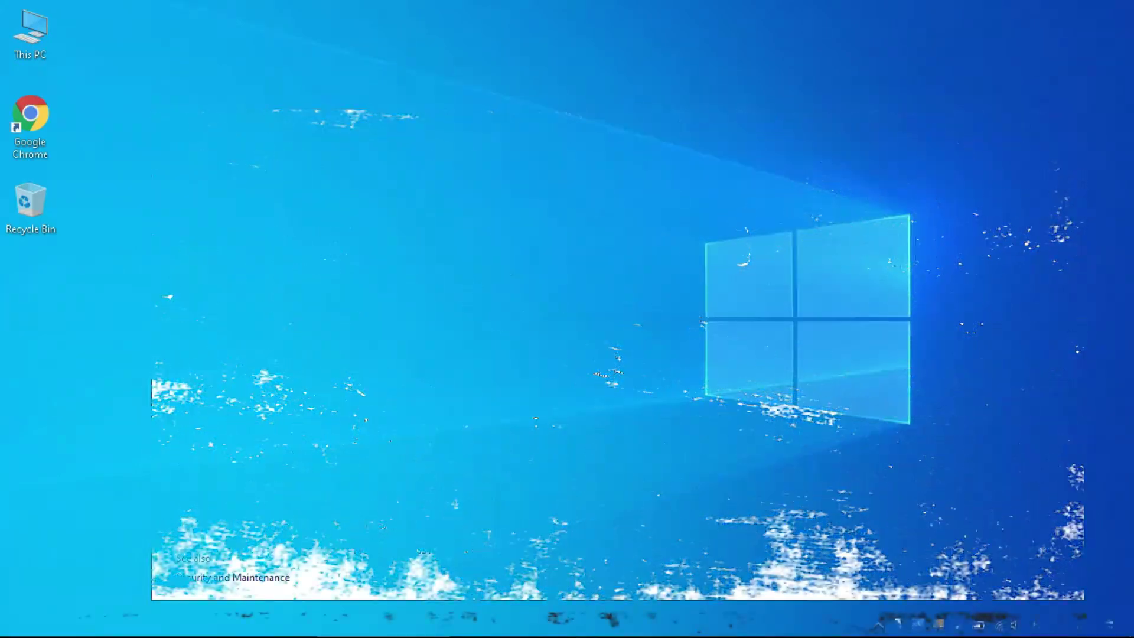
# Step: Search Windows for "control", open Control Panel, and display all its items as small icons
pyautogui.click(45, 624)
pyautogui.click(78, 595)
pyautogui.write('don')
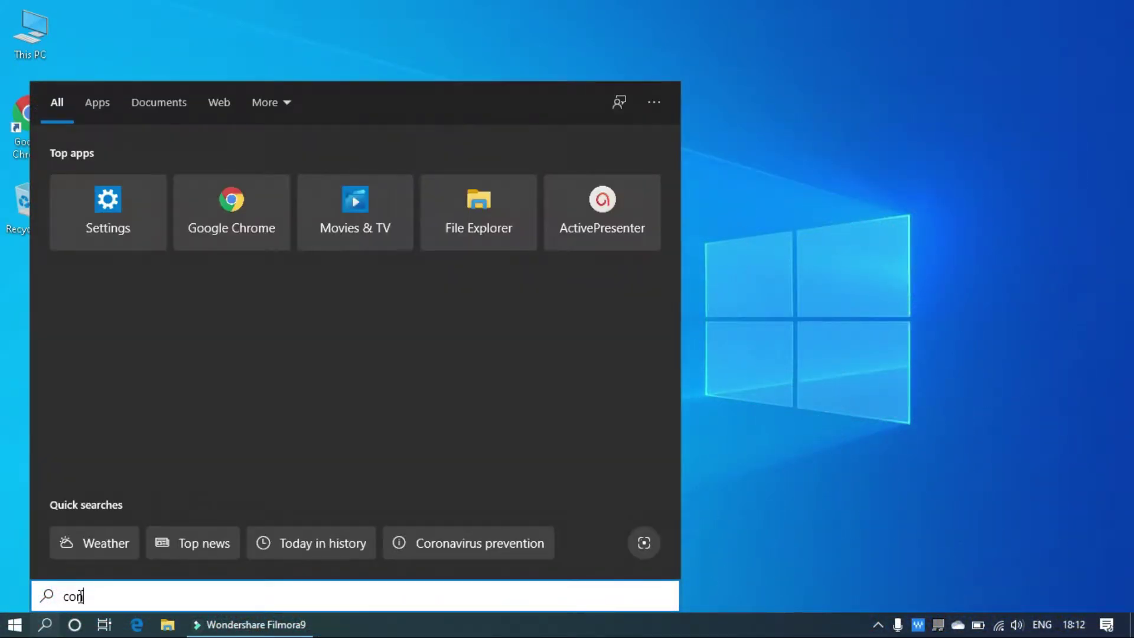
pyautogui.write('trol')
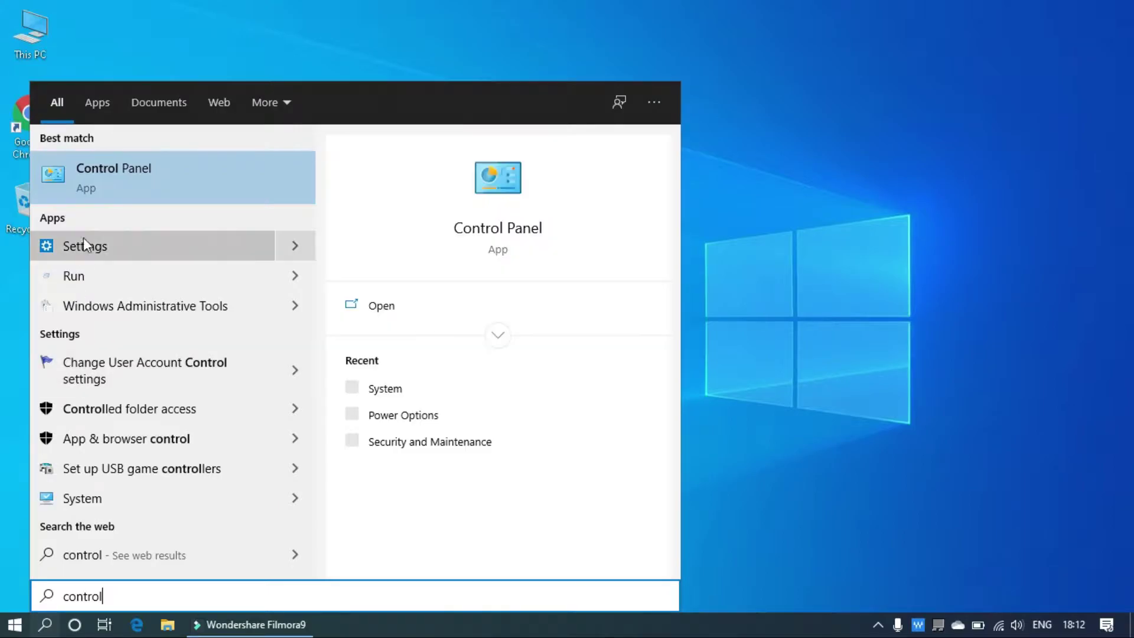
pyautogui.click(373, 304)
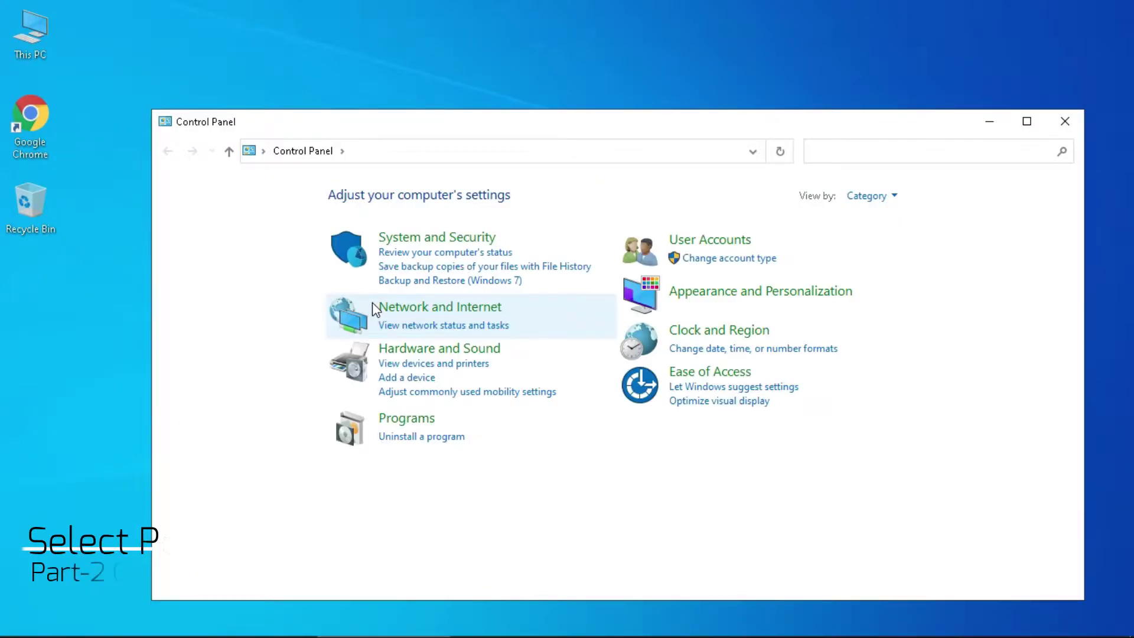
pyautogui.click(863, 195)
pyautogui.click(874, 261)
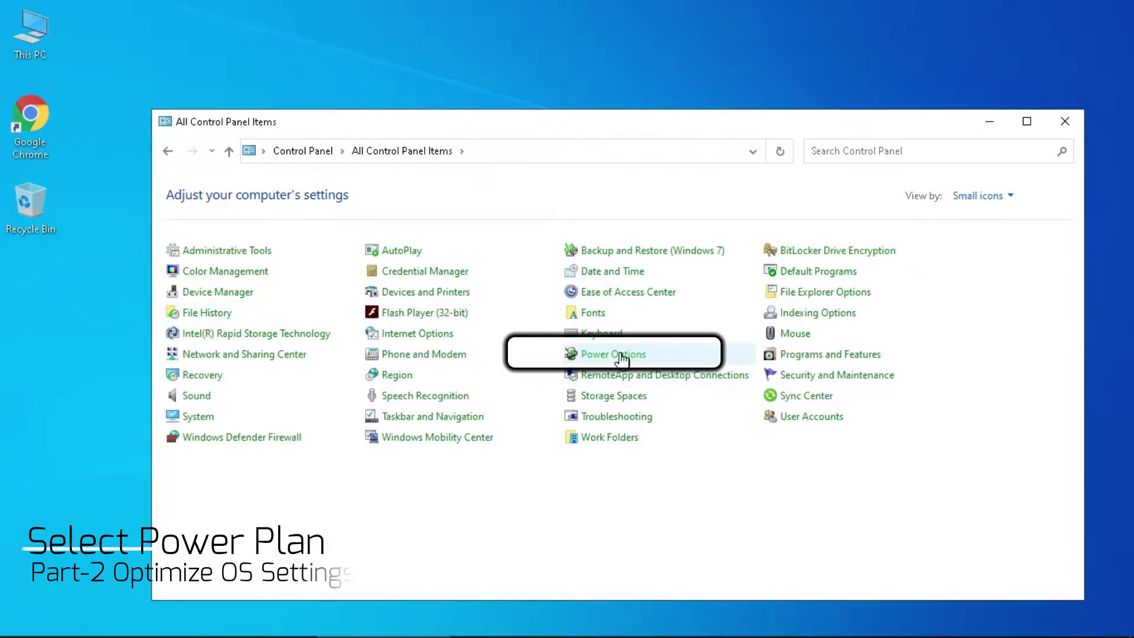
# Step: Reveal the additional plans in Power Options, try Power saver, High performance and Balanced, and settle on the Balanced (recommended) plan
pyautogui.click(620, 354)
pyautogui.click(810, 320)
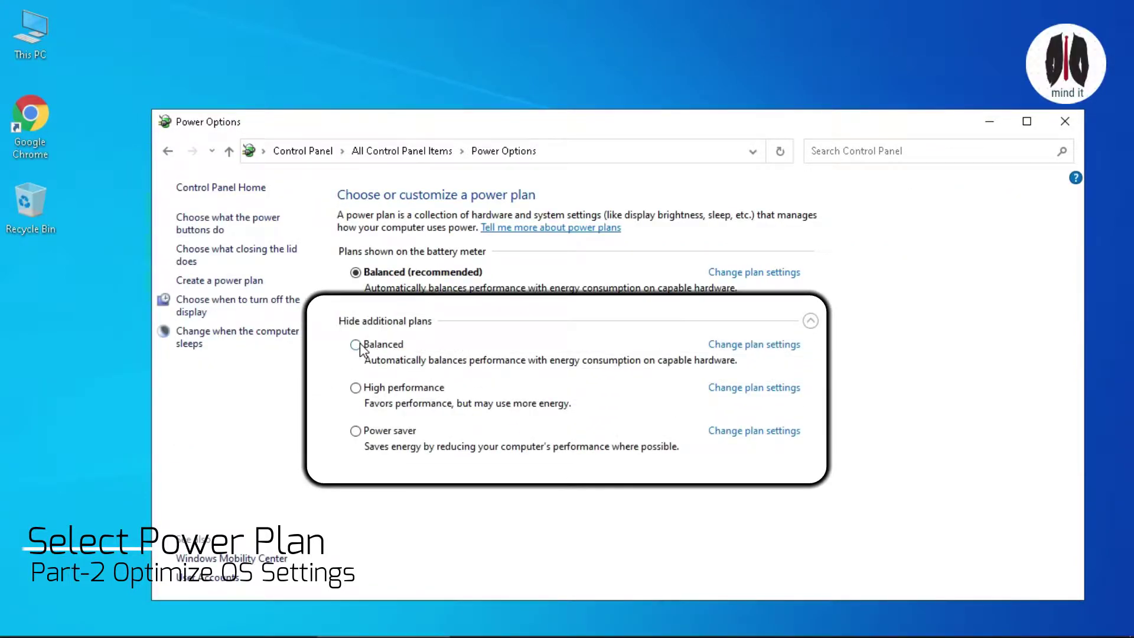
pyautogui.click(356, 430)
pyautogui.click(357, 390)
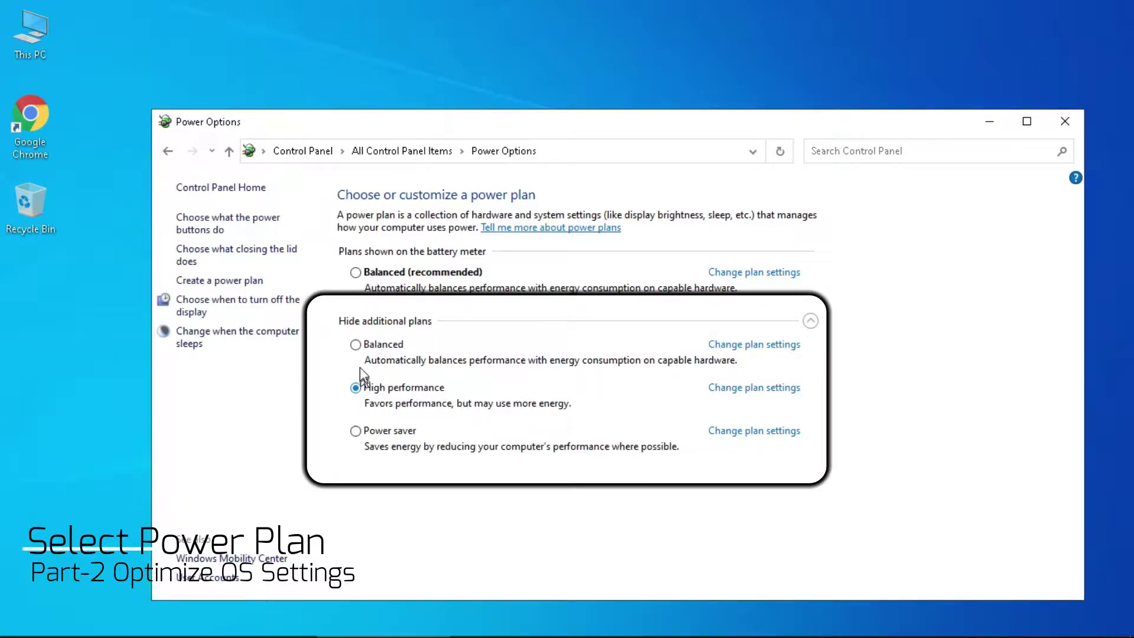
pyautogui.click(360, 346)
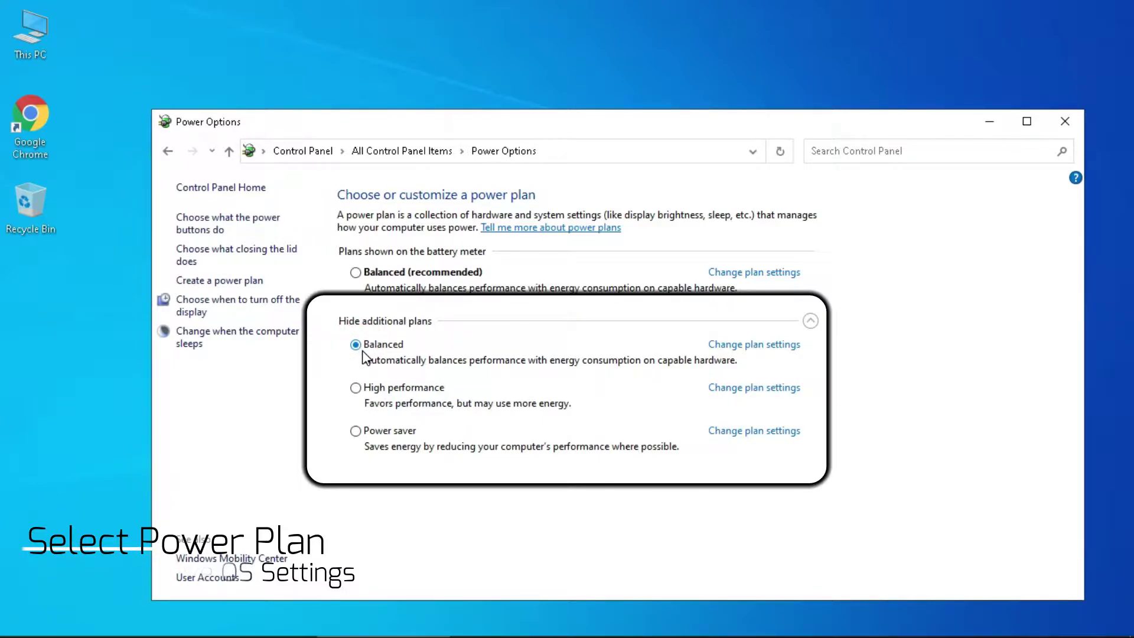
pyautogui.click(356, 273)
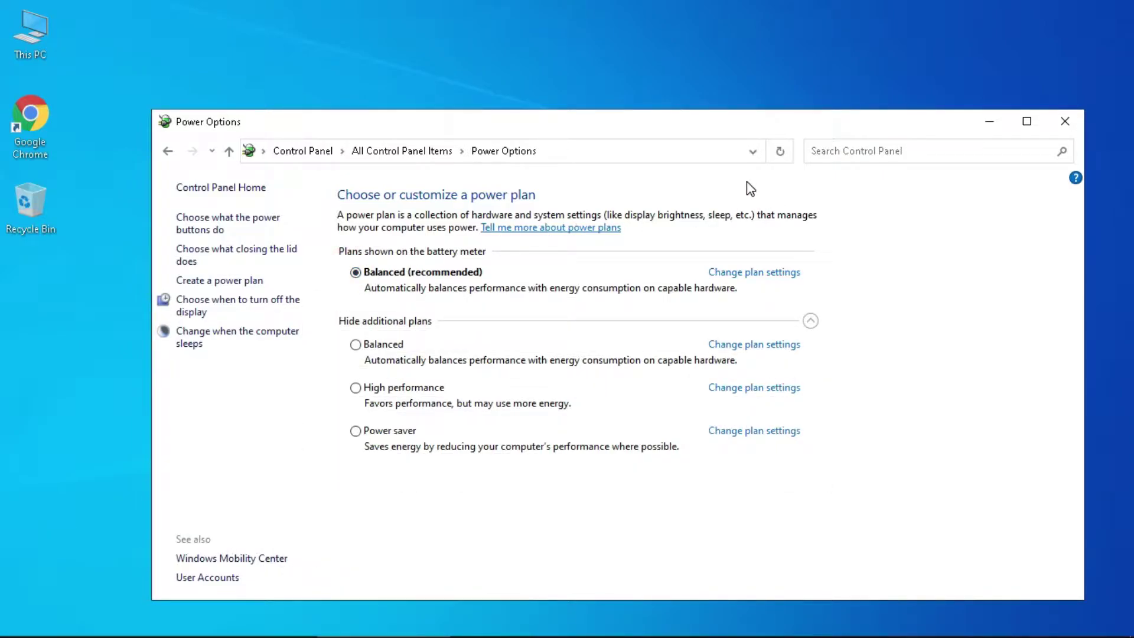
# Step: Turn off all unnecessary animations in the Ease of Access Center's "Make the computer easier to see" settings and apply the change
pyautogui.click(166, 152)
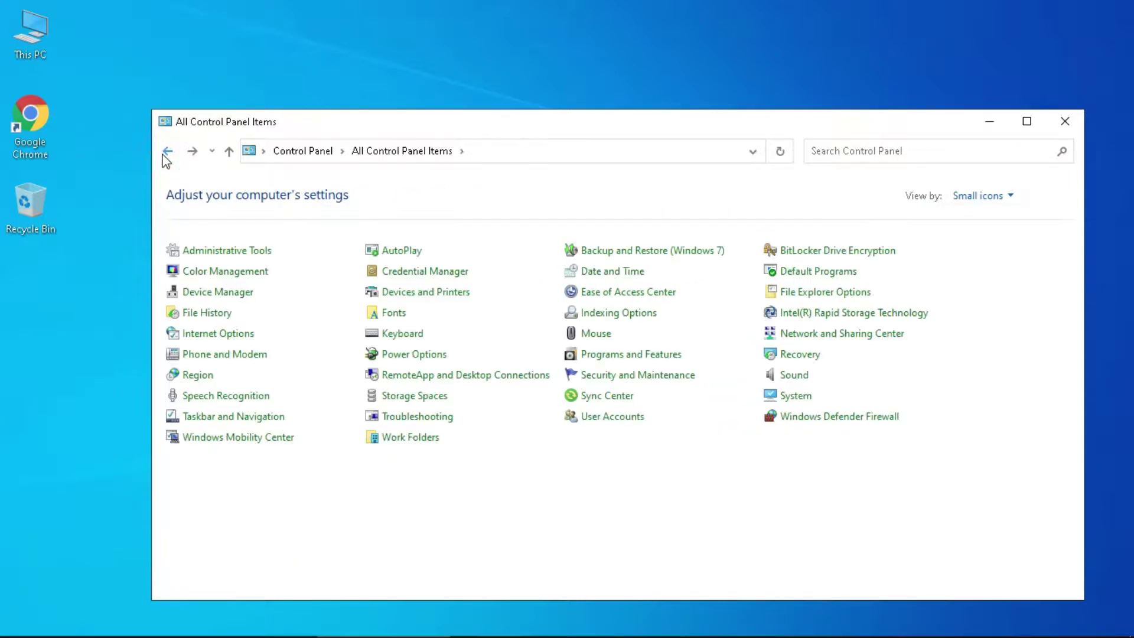
pyautogui.click(618, 289)
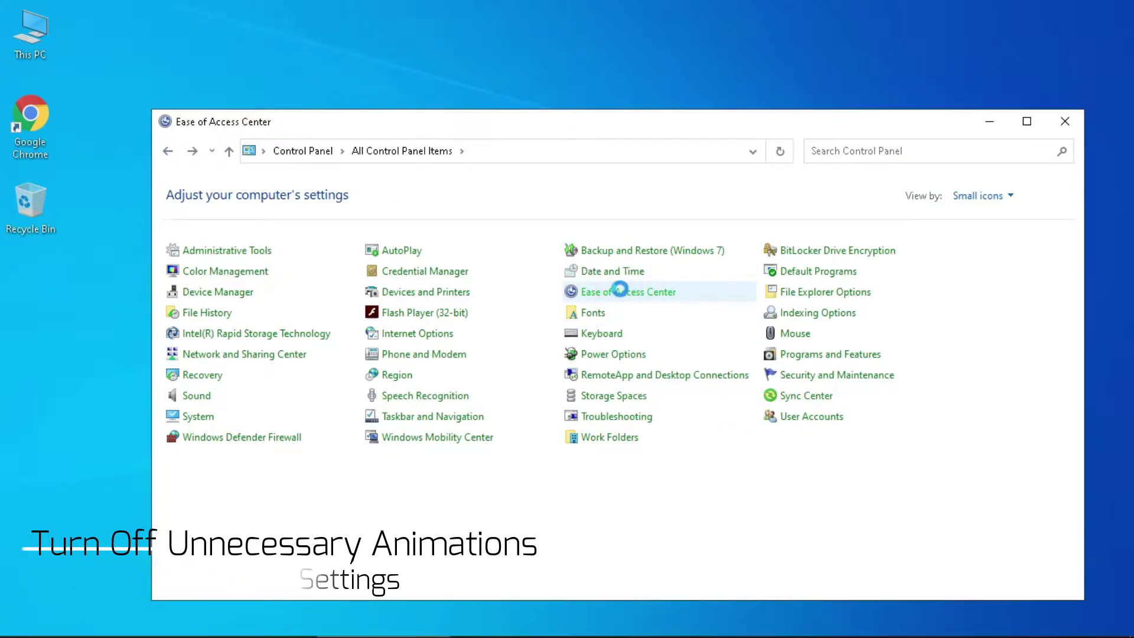
pyautogui.scroll(-4, 439, 415)
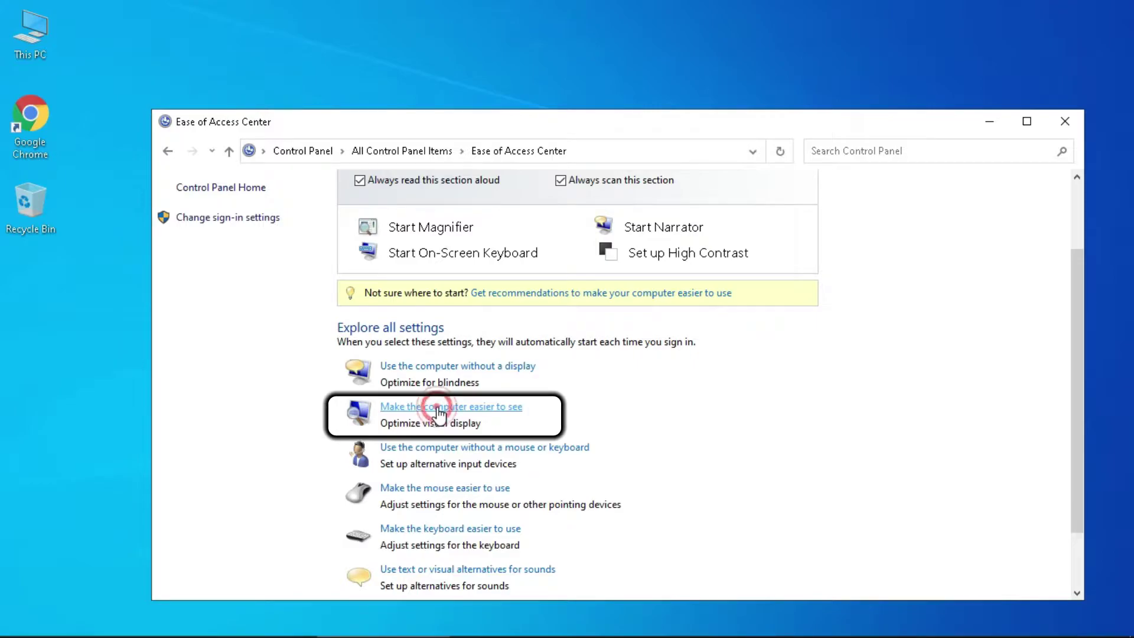
pyautogui.click(435, 407)
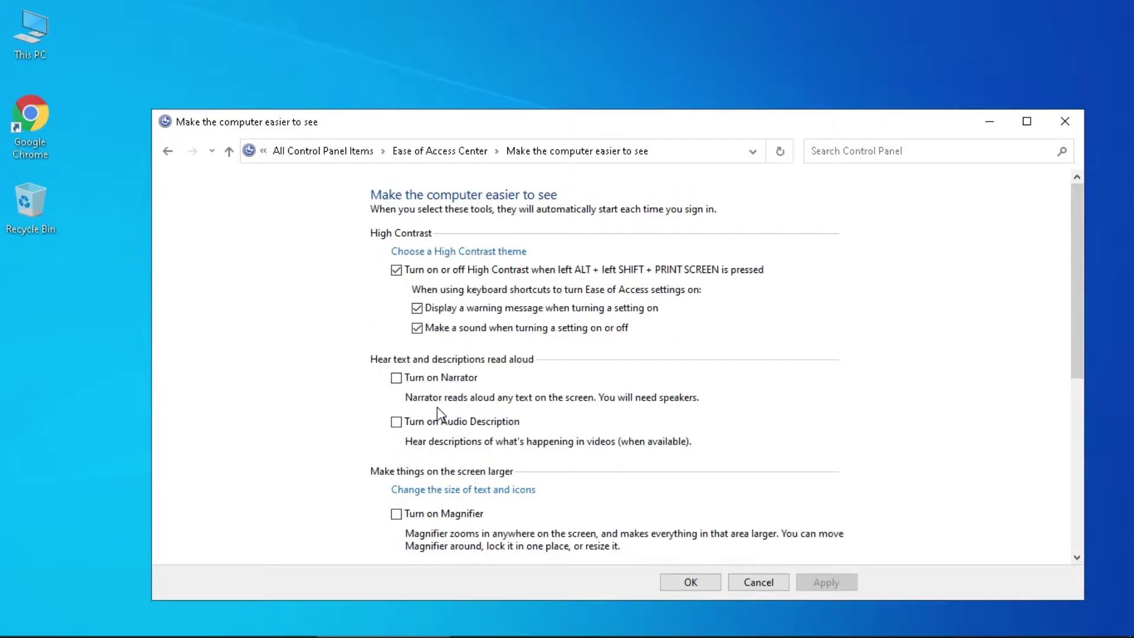
pyautogui.scroll(-3, 437, 414)
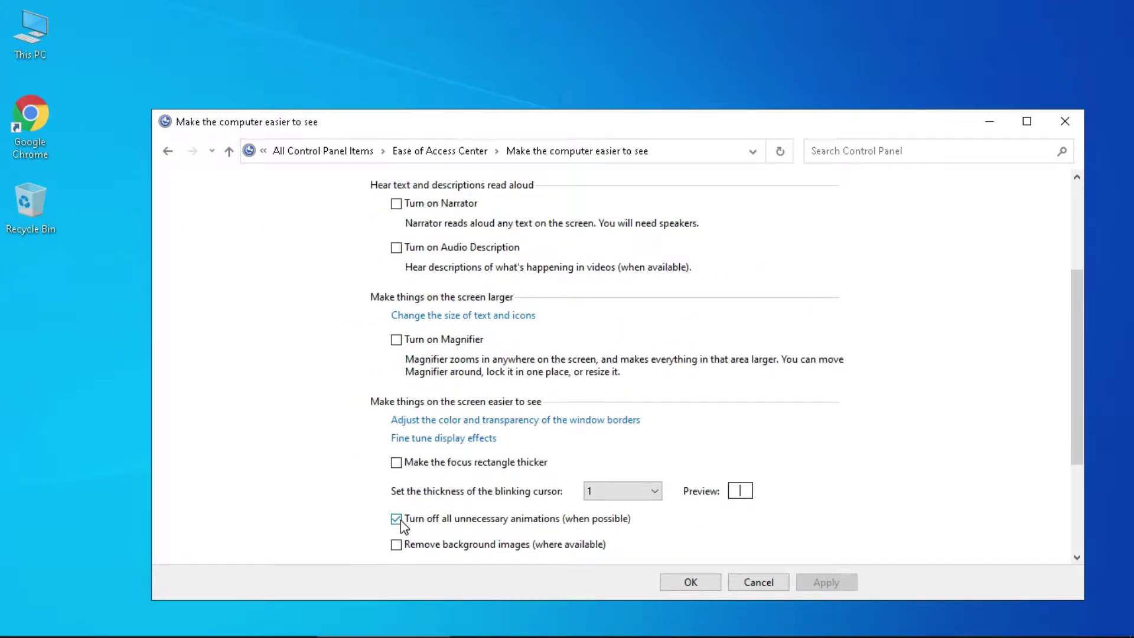
pyautogui.click(399, 519)
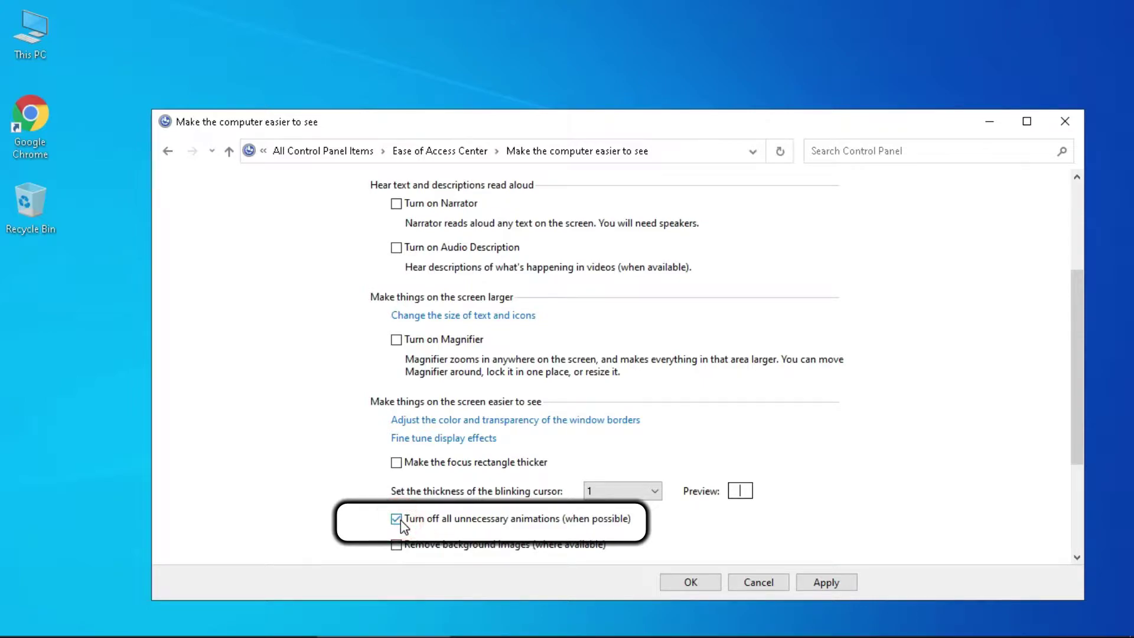
pyautogui.click(826, 582)
pyautogui.click(689, 582)
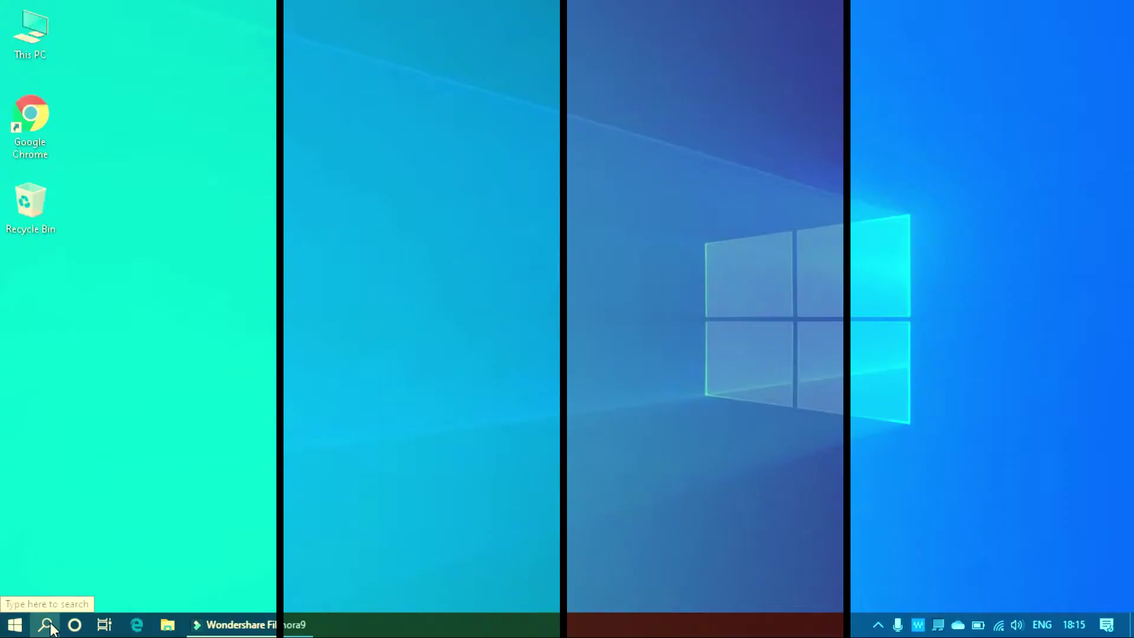
# Step: Search Windows for the indexing settings and open Indexing Options
pyautogui.click(45, 624)
pyautogui.click(79, 596)
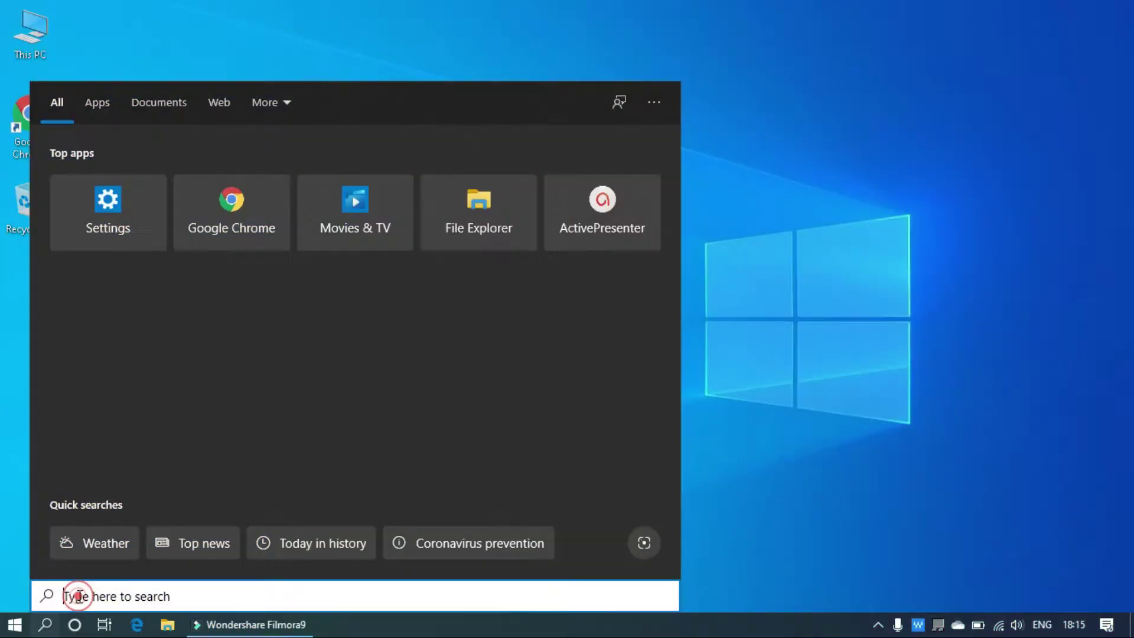
pyautogui.write('indexi')
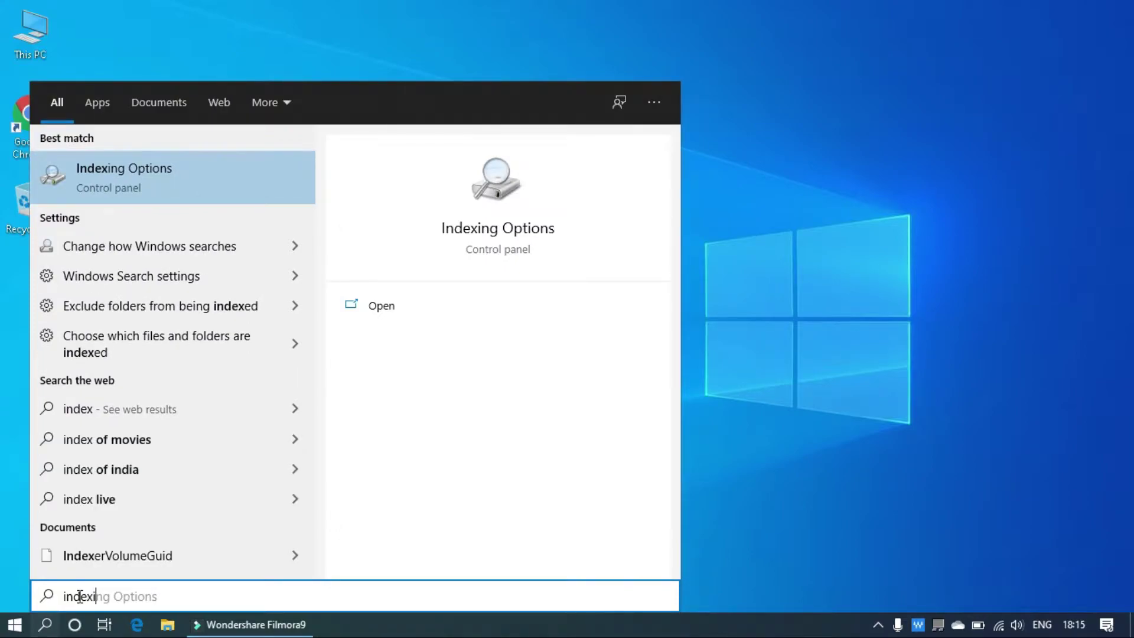
pyautogui.click(379, 307)
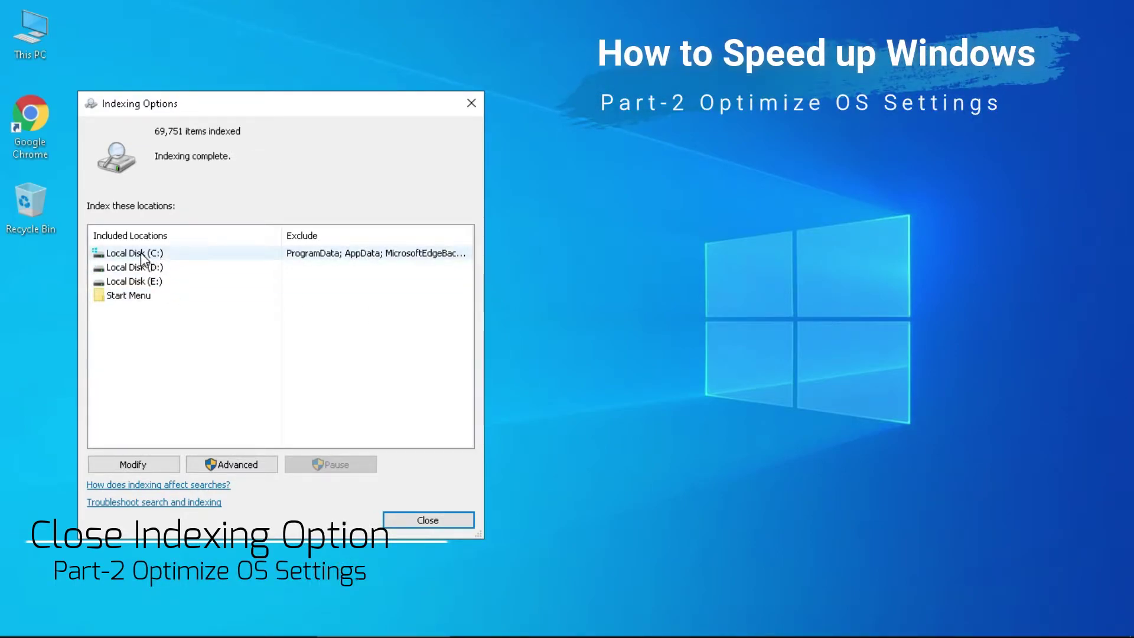
# Step: Remove the csc folder and Local Disks C:, D: and E: from the indexed locations and confirm
pyautogui.click(149, 460)
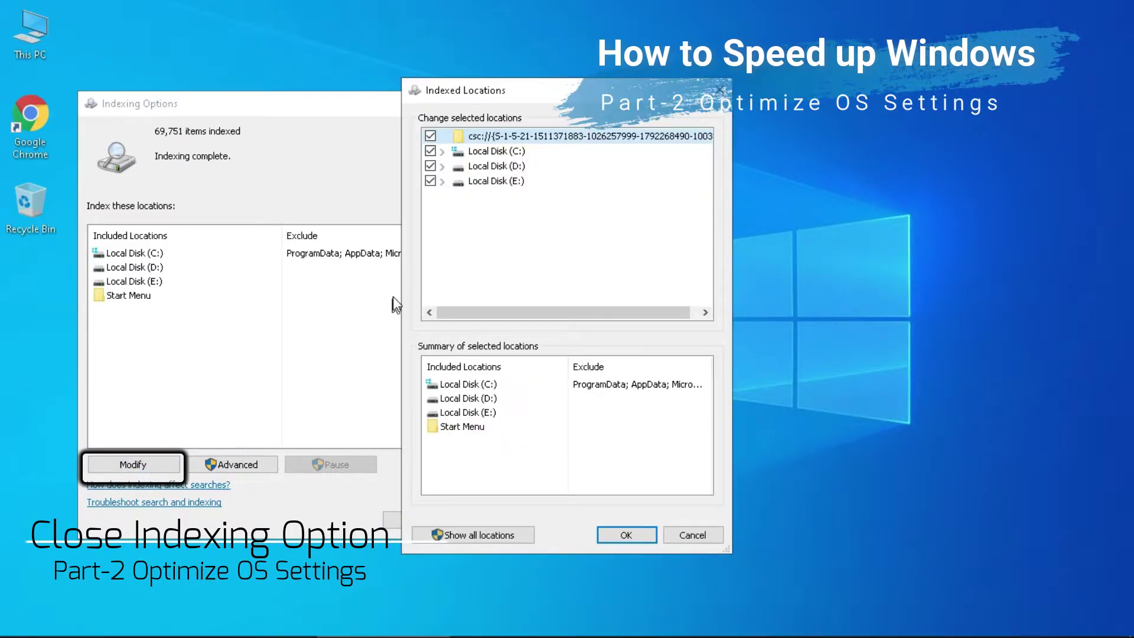
pyautogui.click(430, 135)
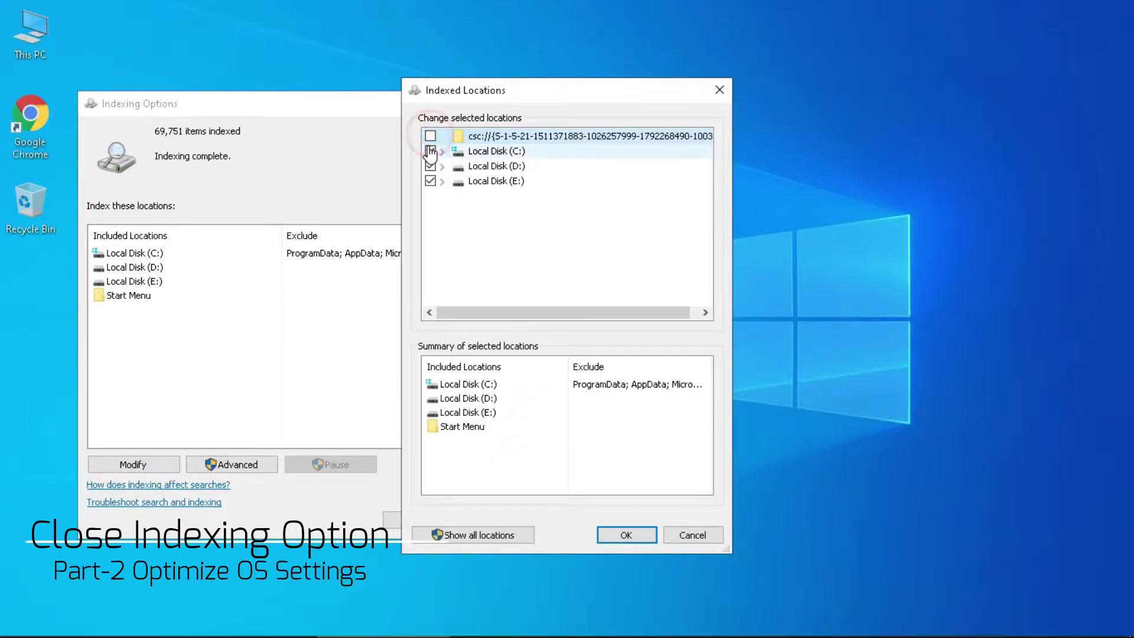
pyautogui.click(430, 151)
pyautogui.click(430, 166)
pyautogui.click(430, 180)
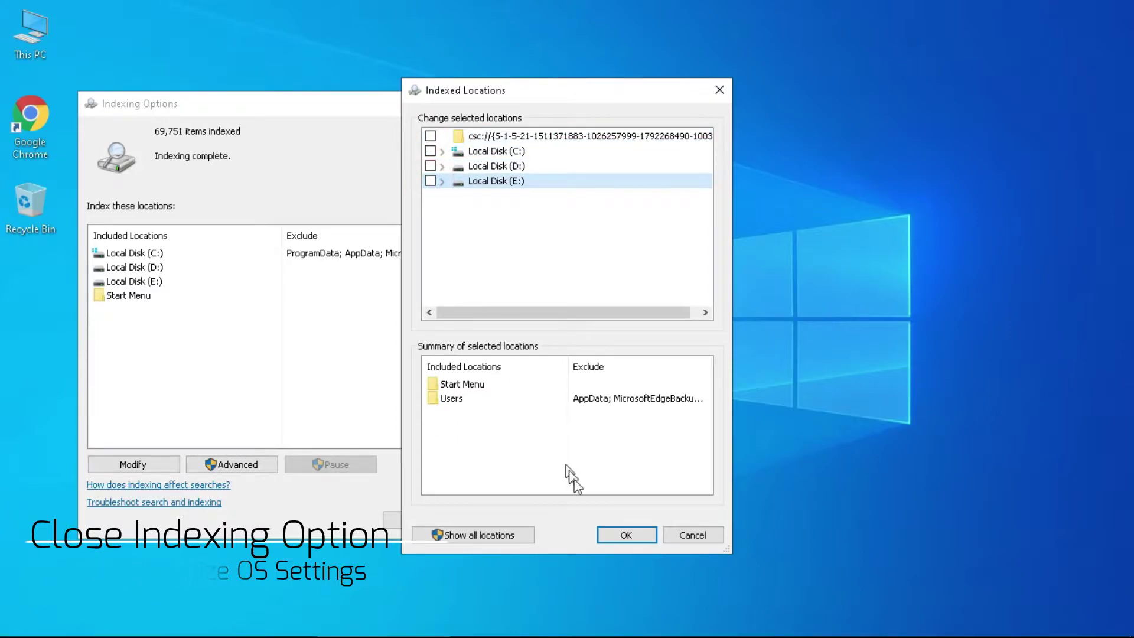
pyautogui.click(617, 532)
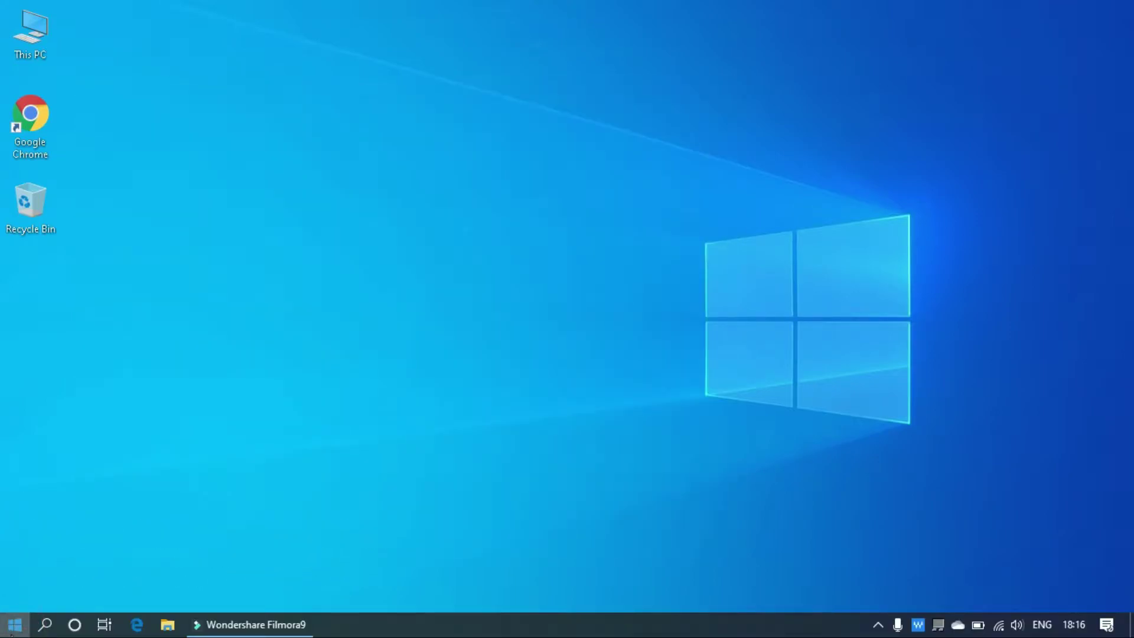
# Step: Open the Gaming settings in Windows Settings, toggle Game Mode off and back on, and close Settings
pyautogui.click(15, 625)
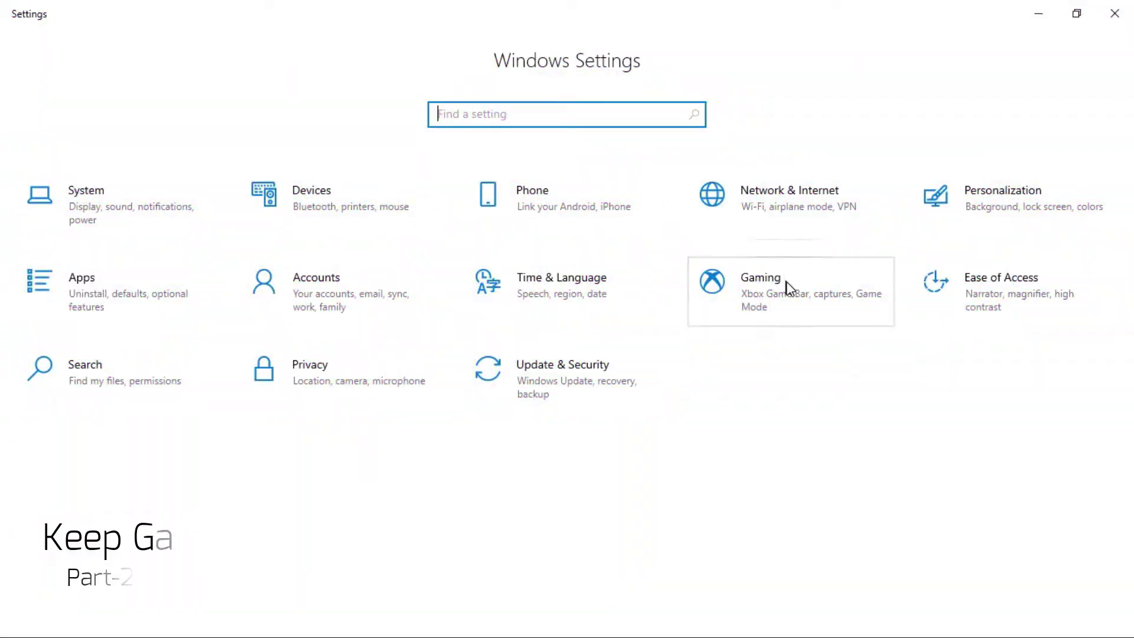
pyautogui.click(786, 282)
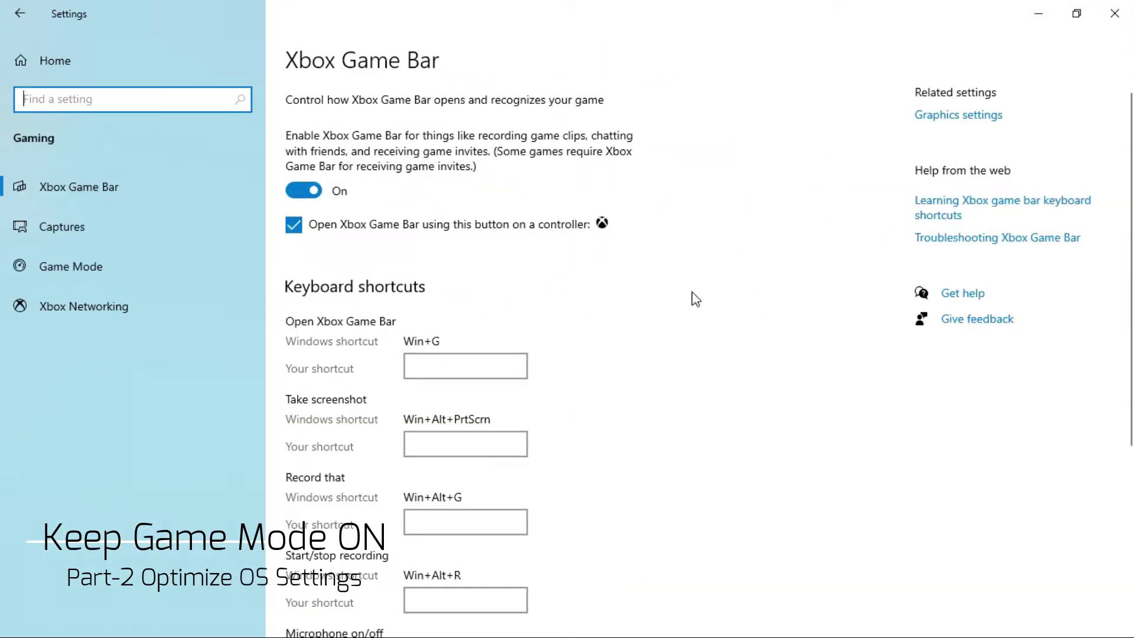
pyautogui.click(158, 264)
pyautogui.click(319, 164)
pyautogui.click(315, 162)
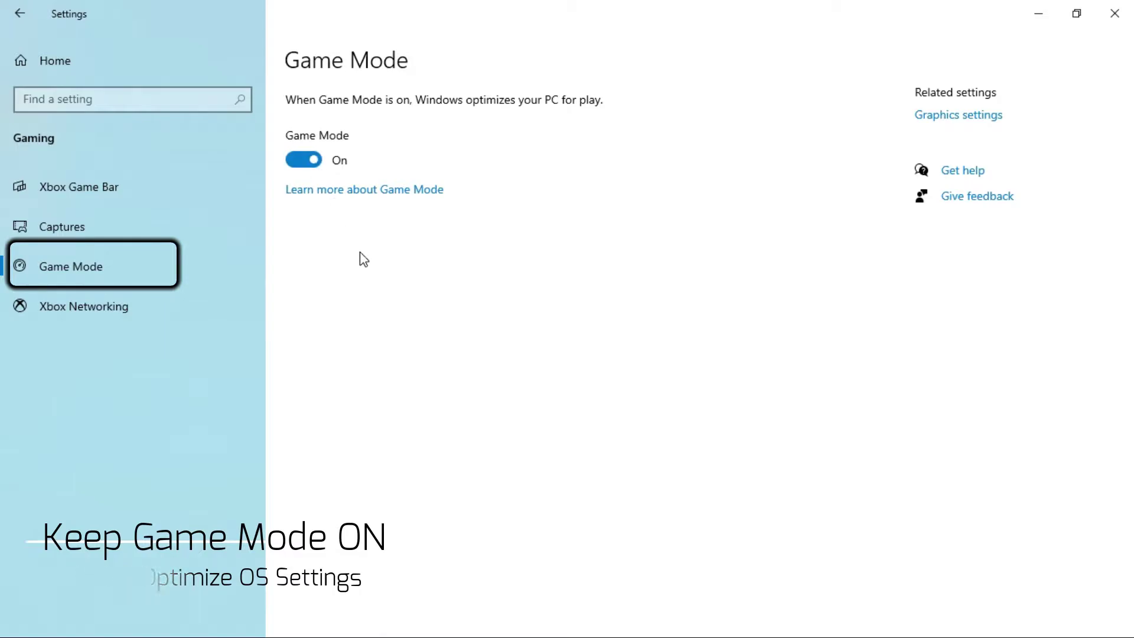
pyautogui.click(1114, 13)
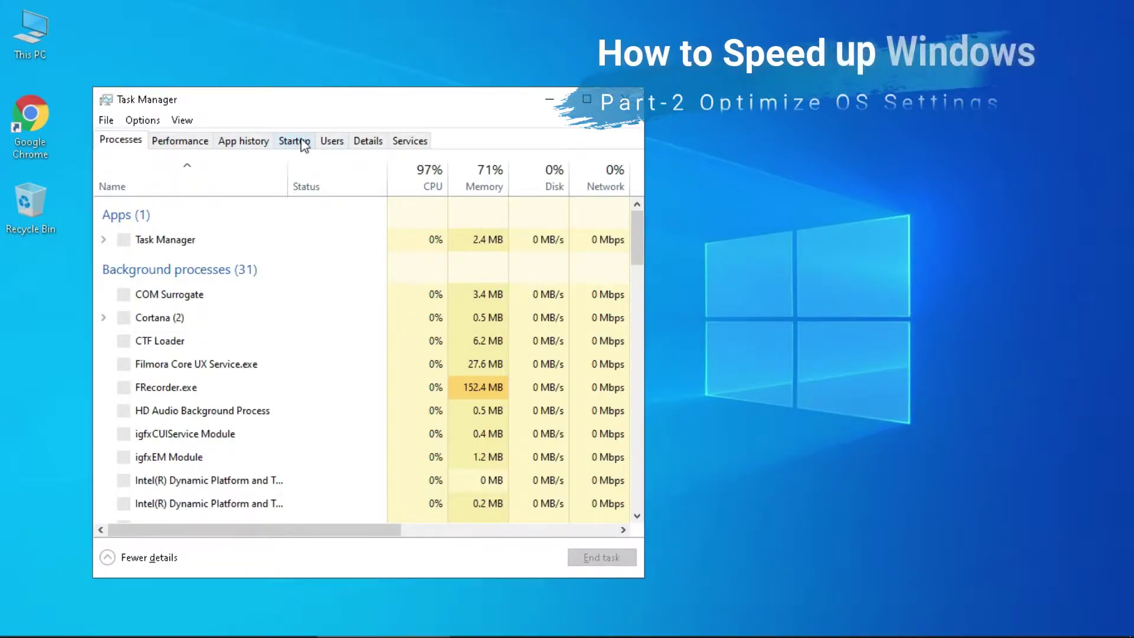
# Step: Sort Task Manager's startup programs by status, disable Cortana at startup, and close Task Manager
pyautogui.click(298, 141)
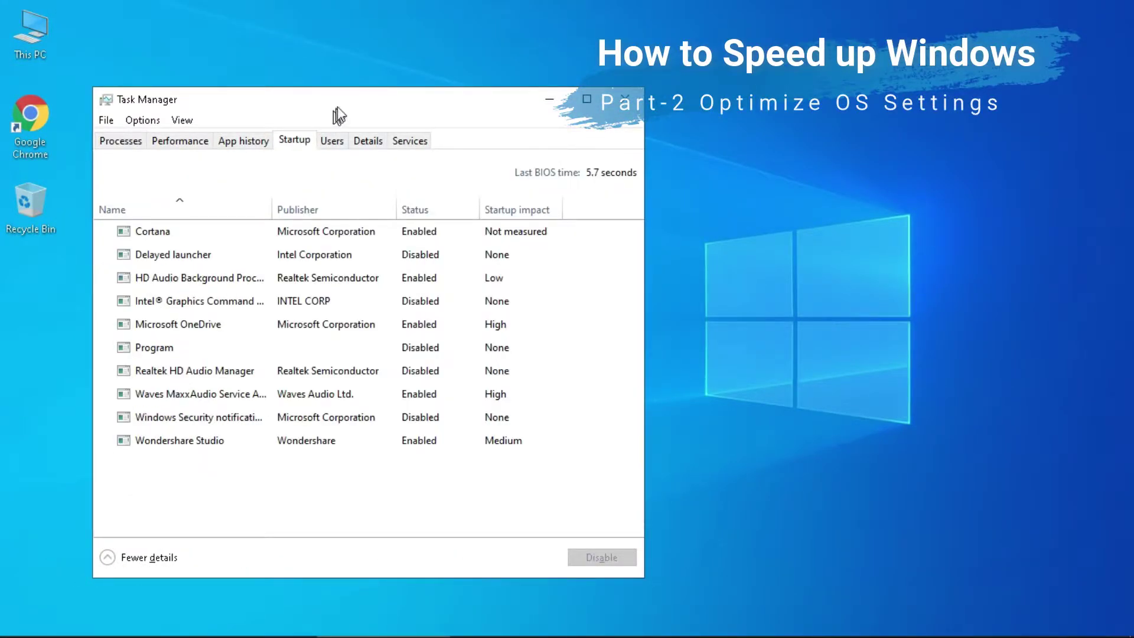
pyautogui.moveTo(344, 110); pyautogui.dragTo(353, 87)
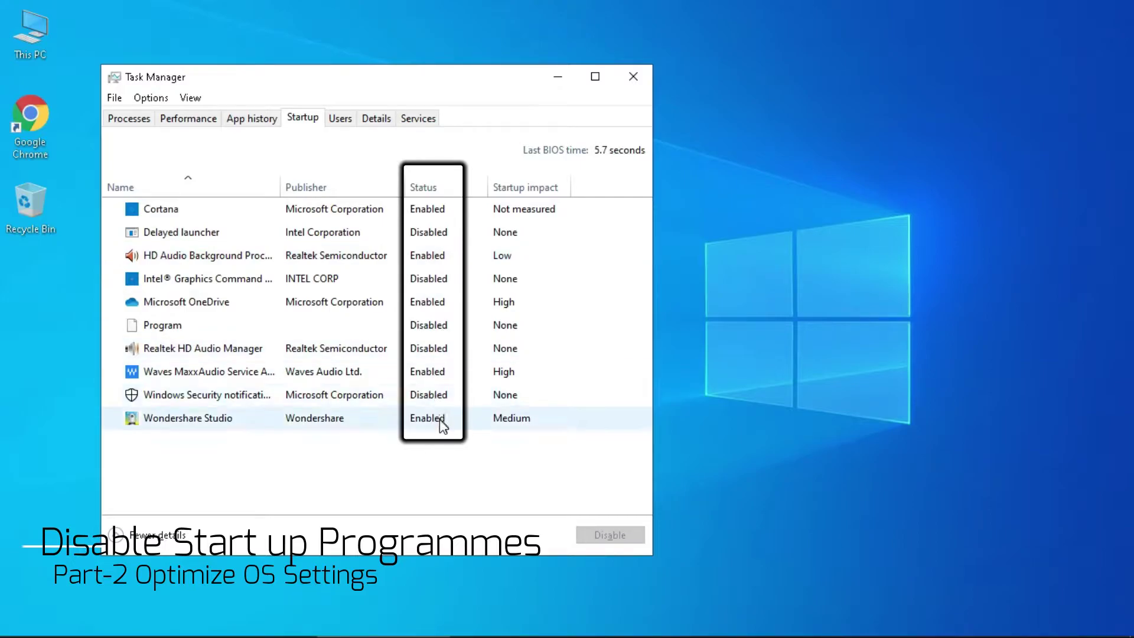
pyautogui.click(420, 180)
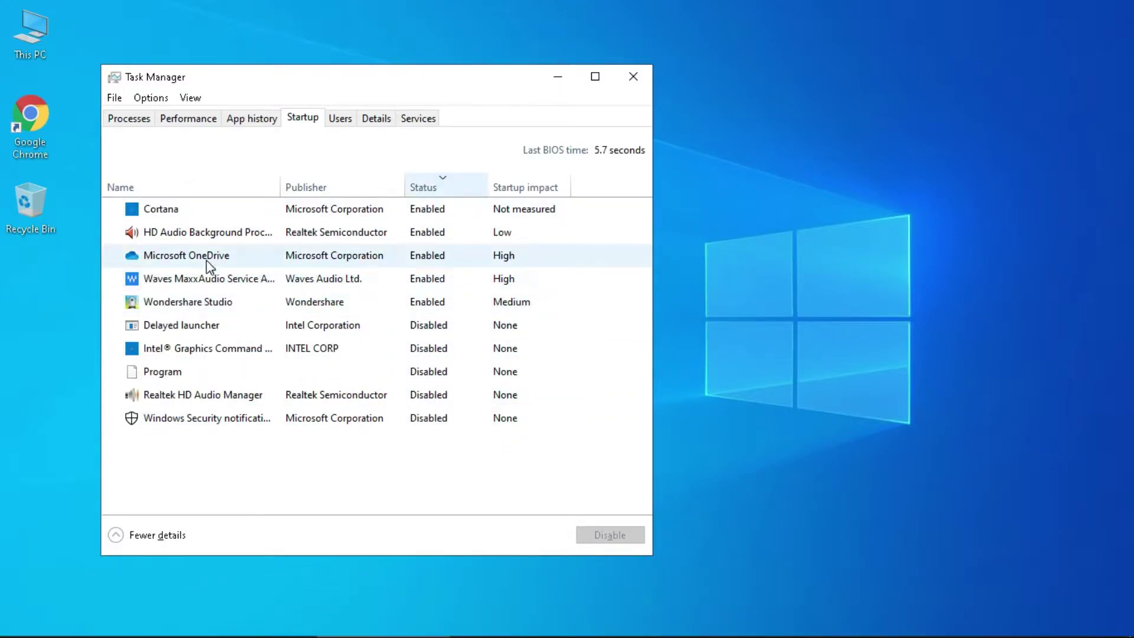
pyautogui.click(239, 258)
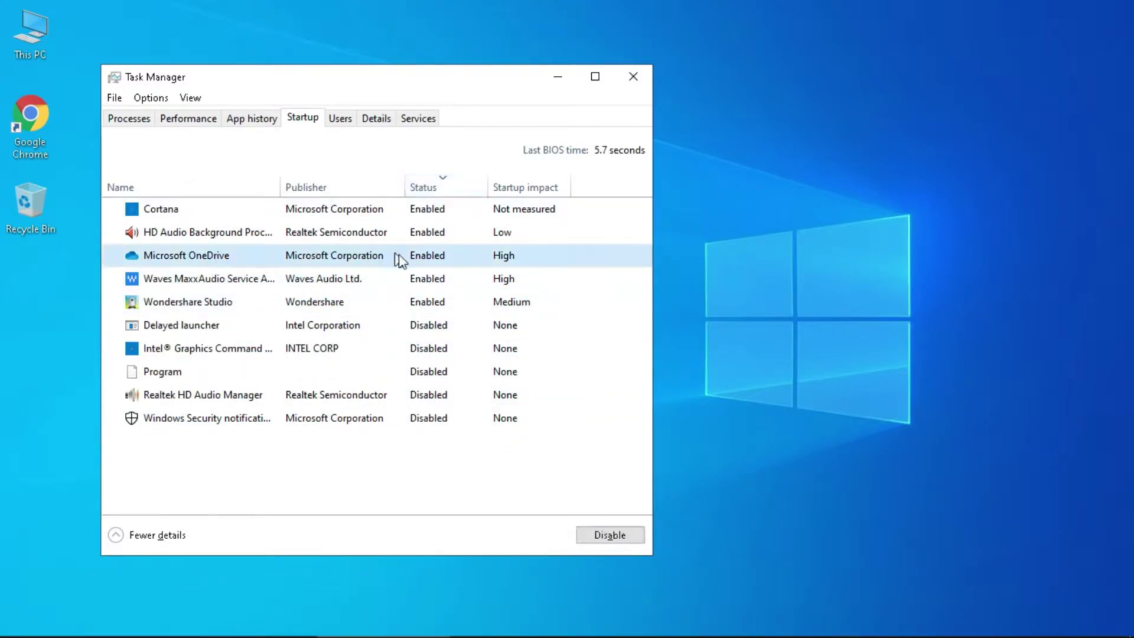
pyautogui.click(441, 213)
pyautogui.rightClick(442, 212)
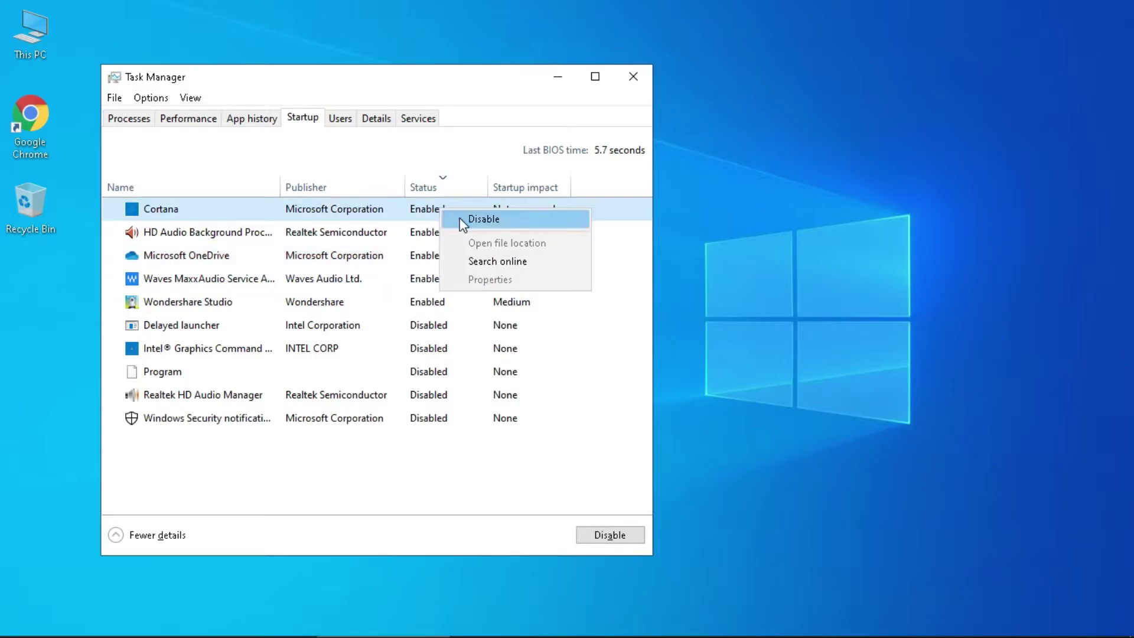
pyautogui.click(459, 218)
pyautogui.click(418, 118)
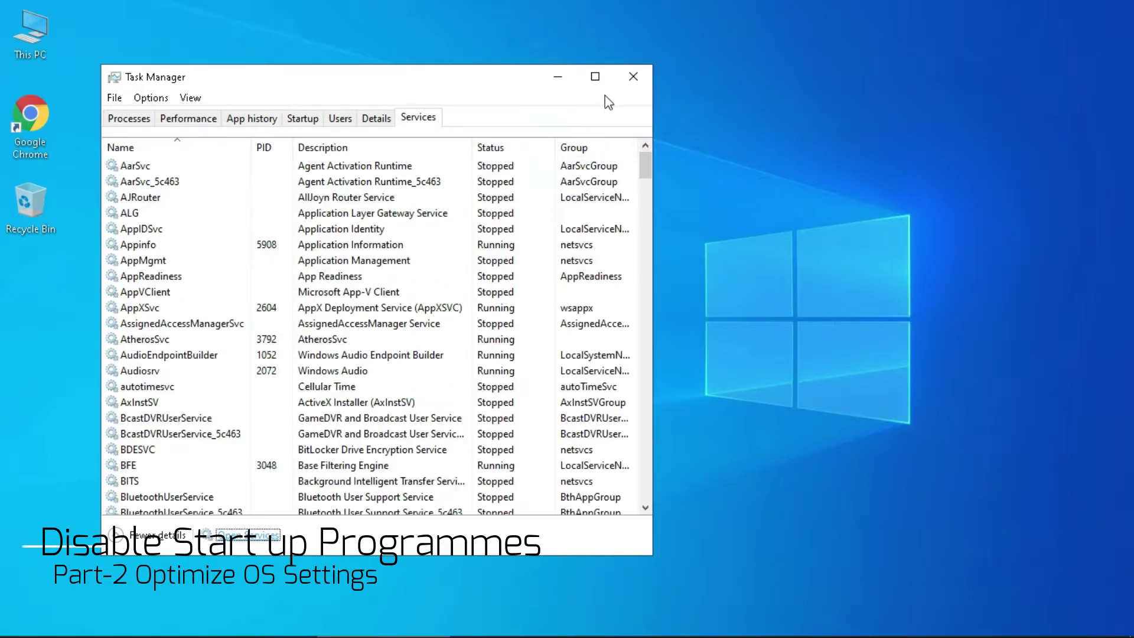
pyautogui.click(632, 76)
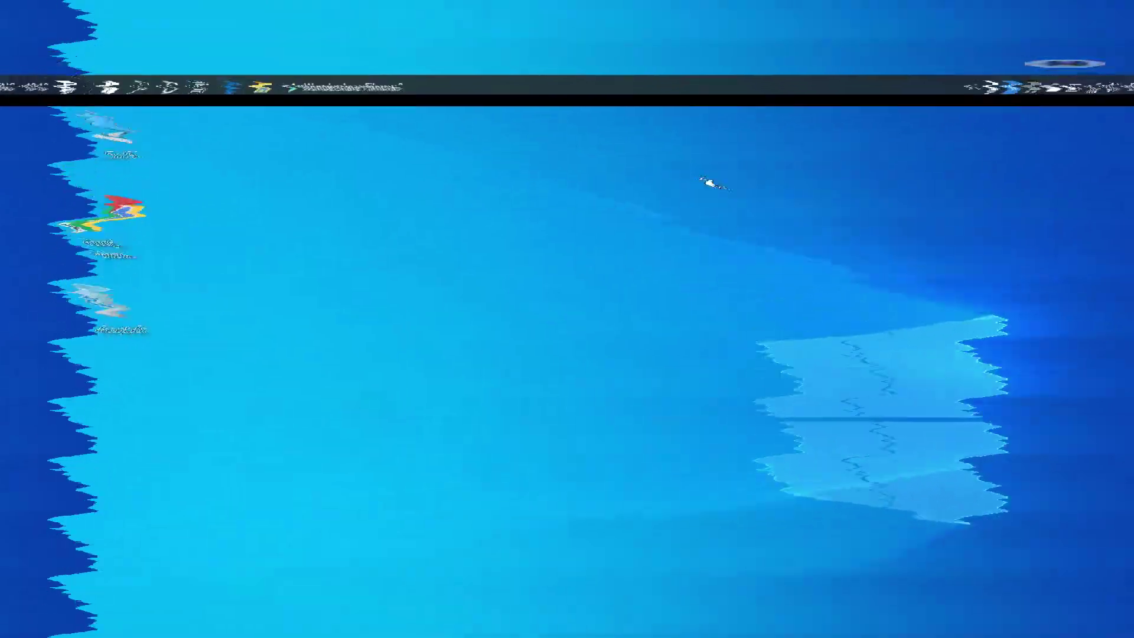
# Step: Run msconfig to open System Configuration and display its list of services
pyautogui.press('super+r')
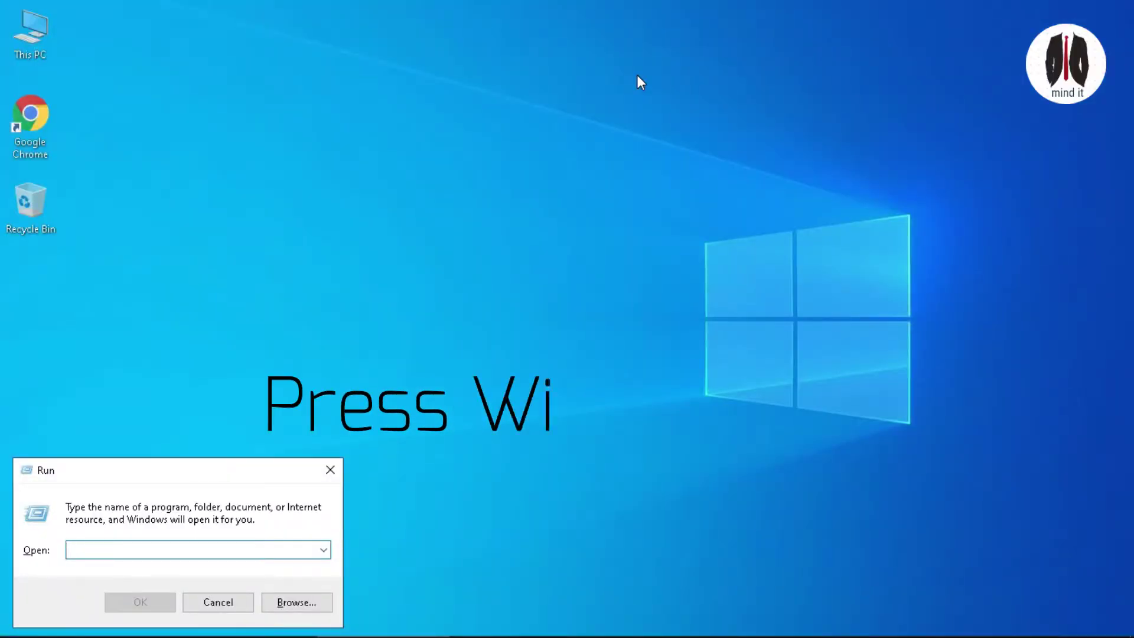
pyautogui.write('msconfig')
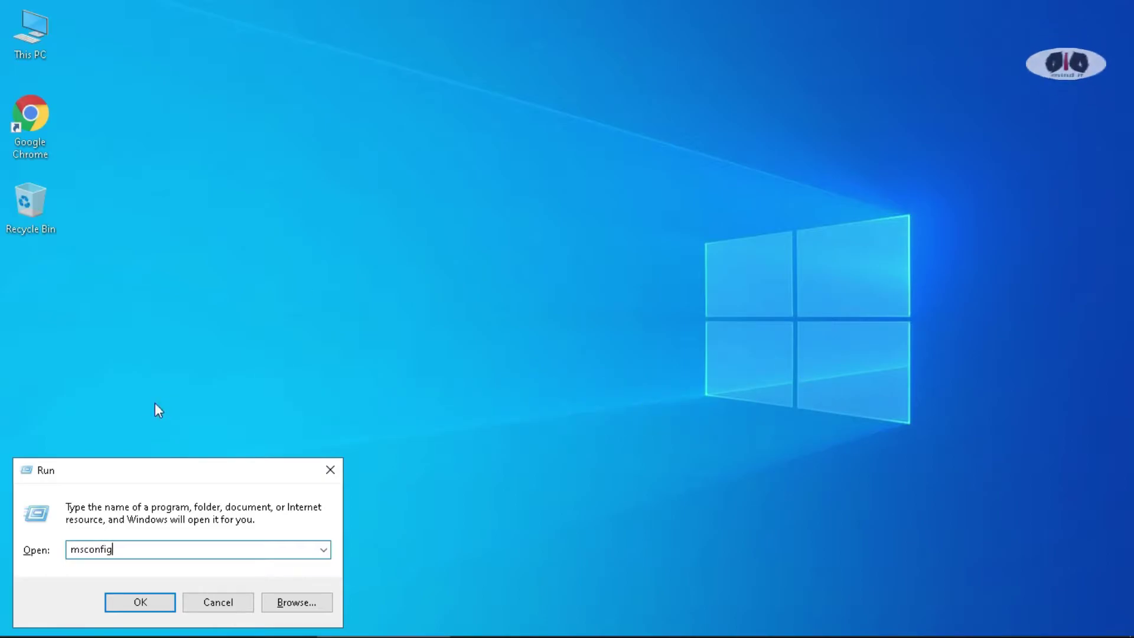
pyautogui.click(157, 608)
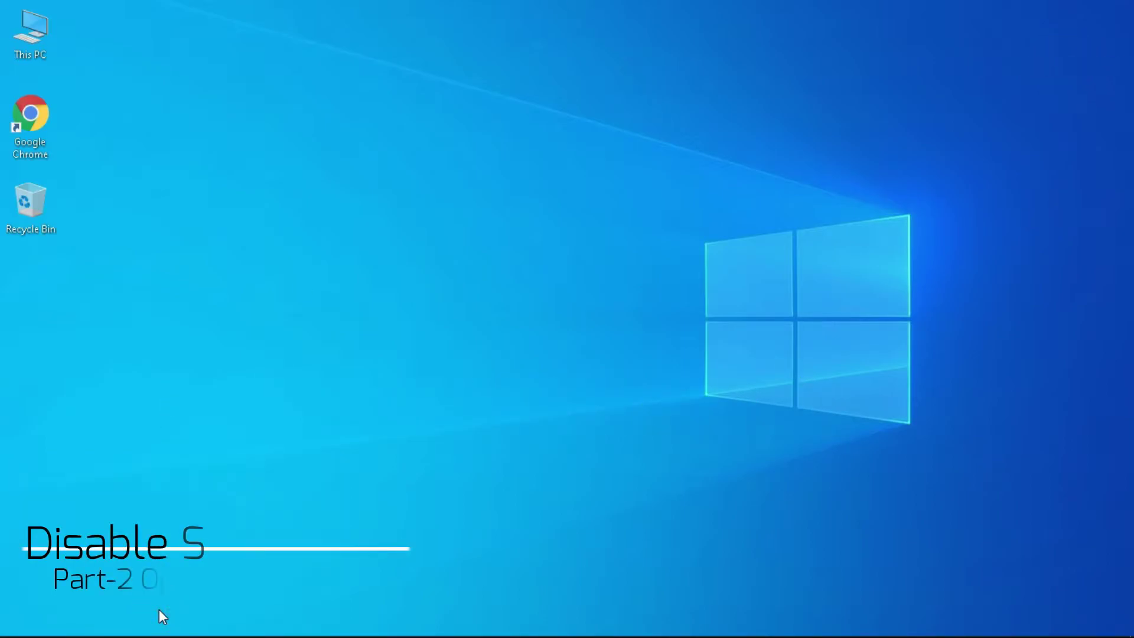
pyautogui.click(442, 197)
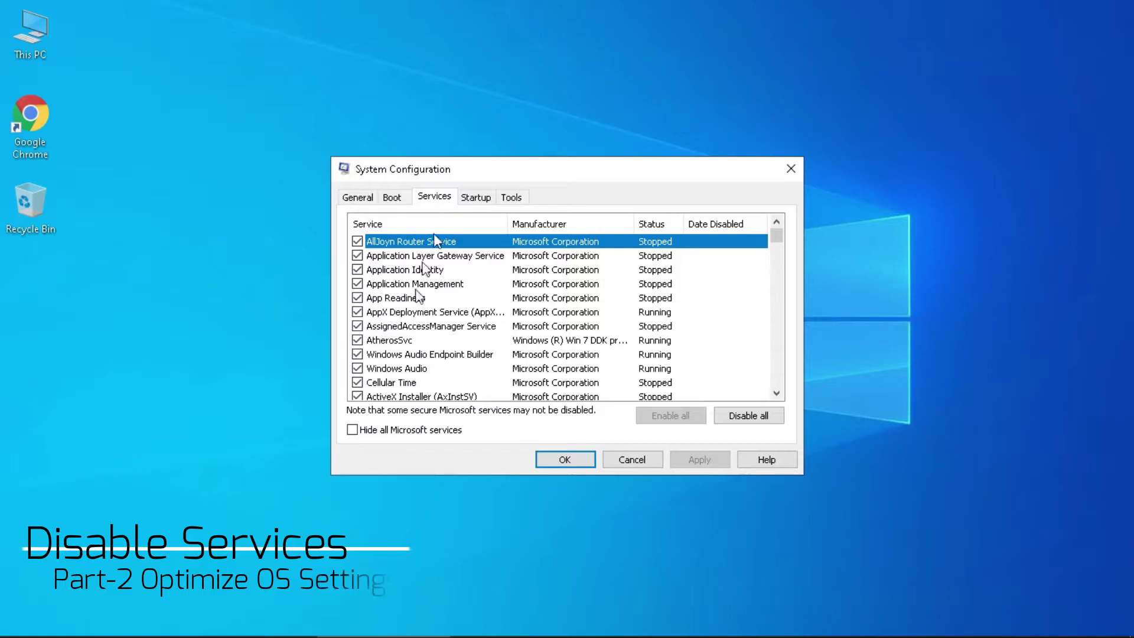
# Step: Hide Microsoft services, disable the others except Intel Rapid Storage, Intel HD Graphics and Qualcomm Atheros WLAN, and exit System Configuration without restarting
pyautogui.click(359, 431)
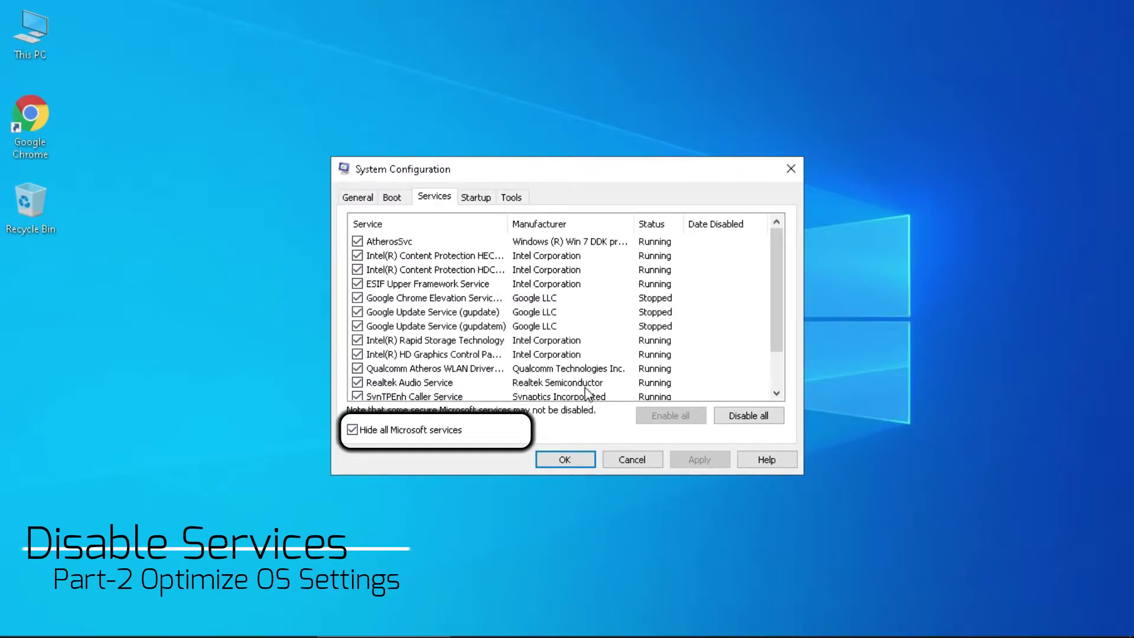
pyautogui.click(762, 417)
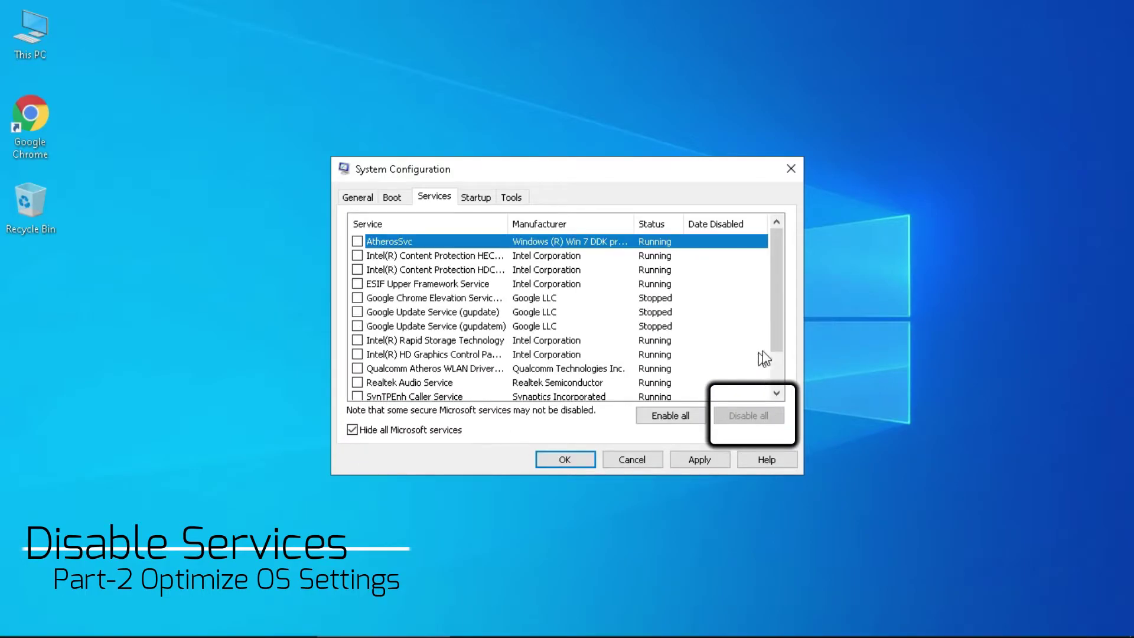
pyautogui.scroll(-1, 779, 354)
pyautogui.scroll(1, 779, 354)
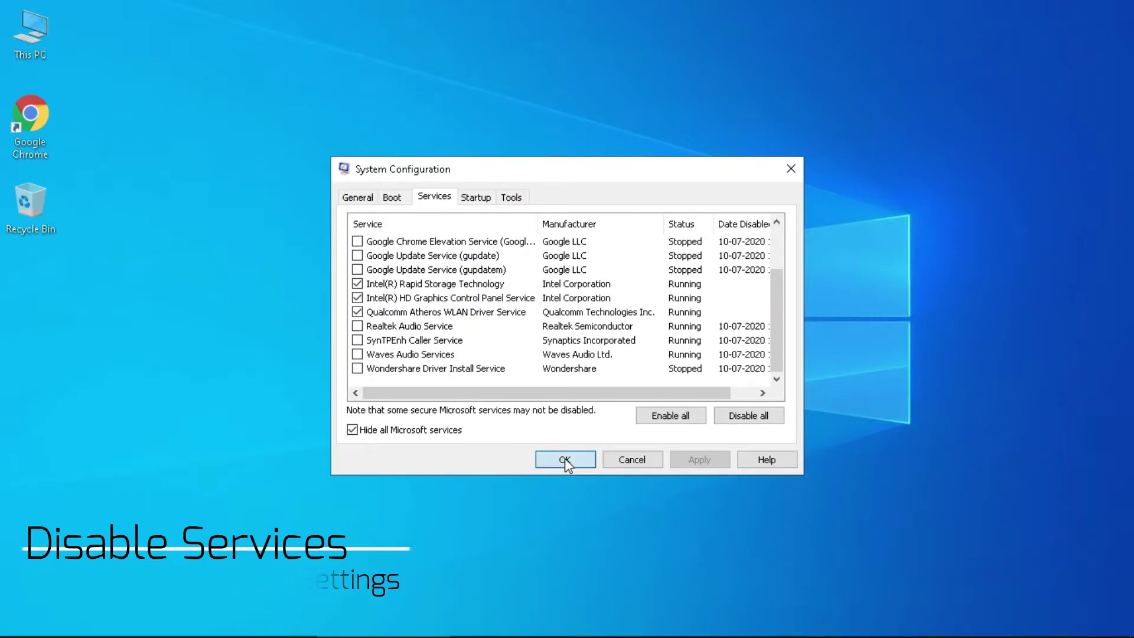
pyautogui.click(564, 459)
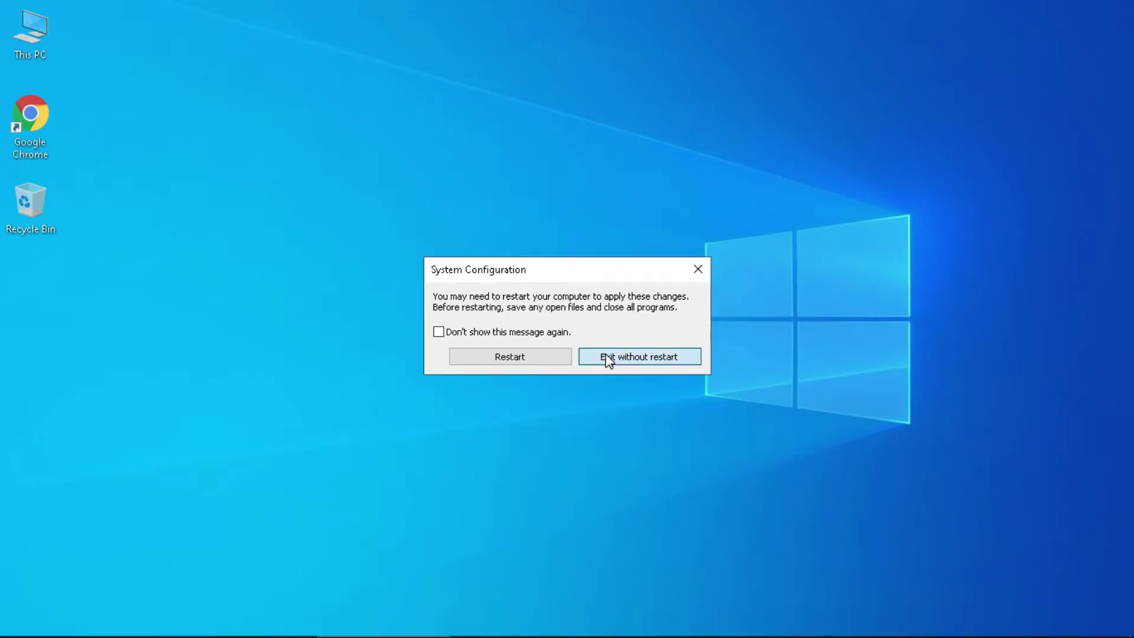
pyautogui.click(608, 359)
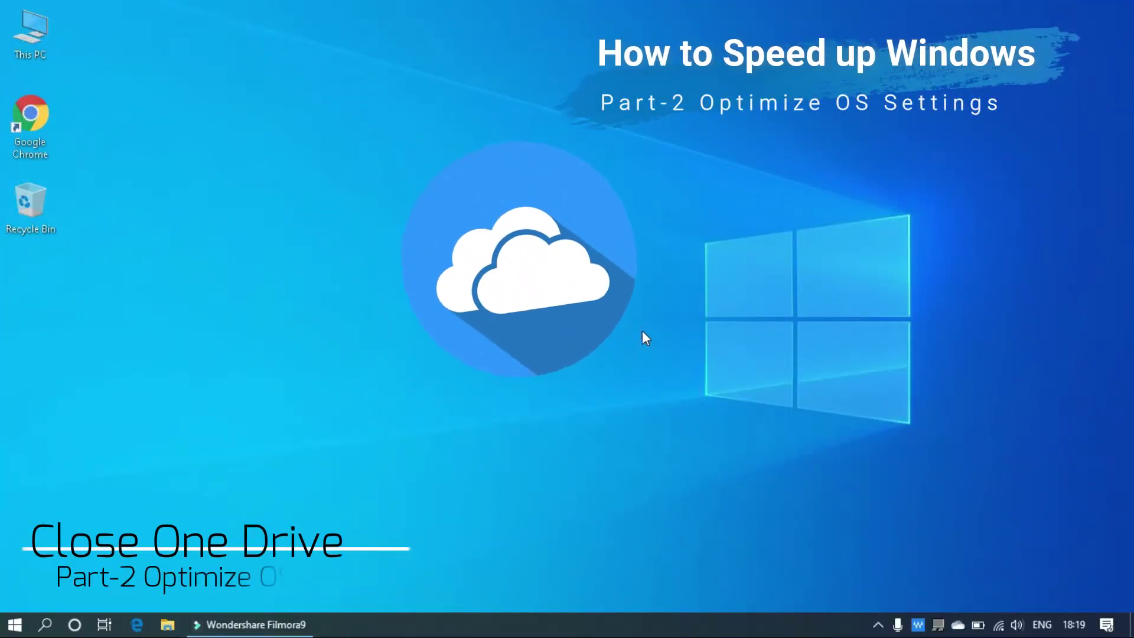
# Step: Open the OneDrive account settings and unlink this PC, confirming the unlinking
pyautogui.rightClick(957, 626)
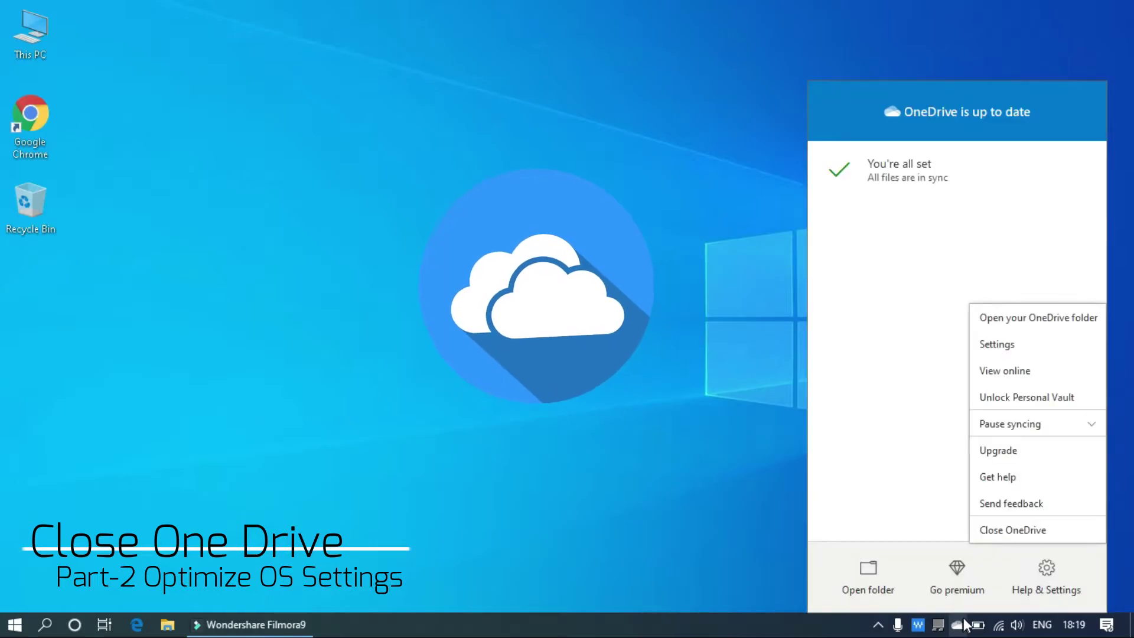
pyautogui.click(1007, 348)
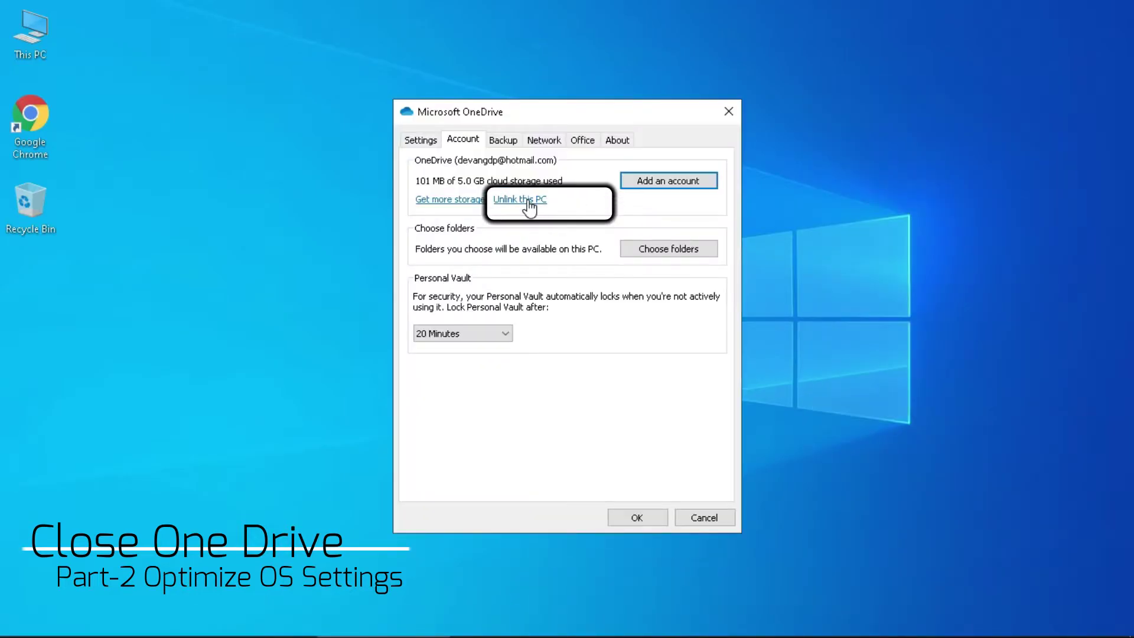
pyautogui.click(527, 200)
pyautogui.click(585, 341)
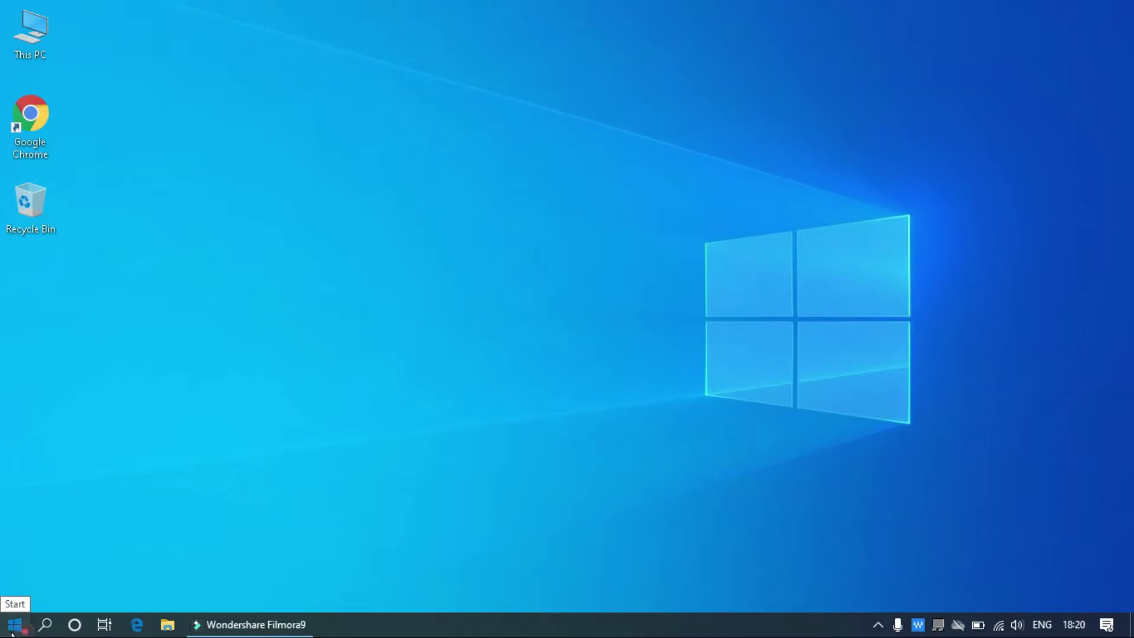
# Step: Set the connected Wi-Fi network as a metered connection in the Network & Internet settings
pyautogui.click(13, 626)
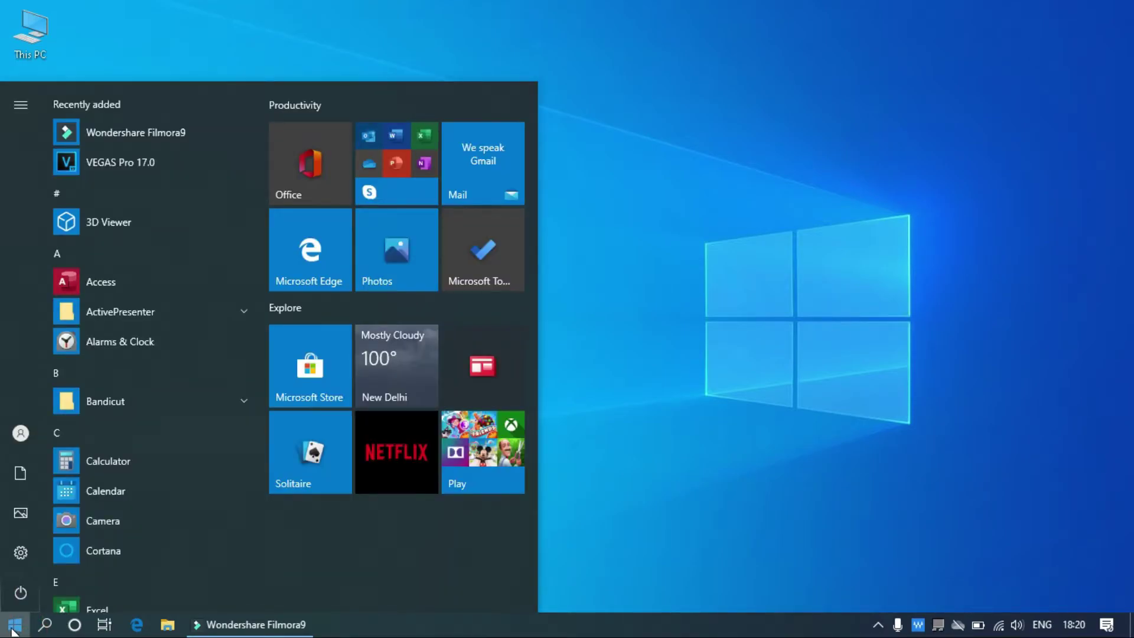
pyautogui.click(23, 557)
pyautogui.click(758, 200)
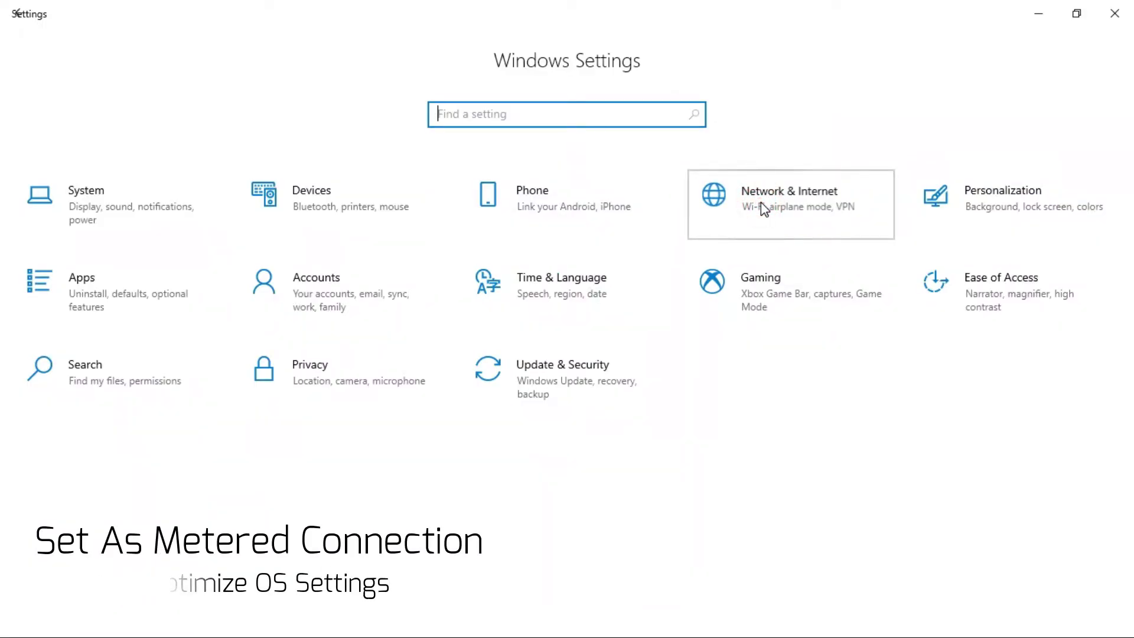
pyautogui.click(428, 340)
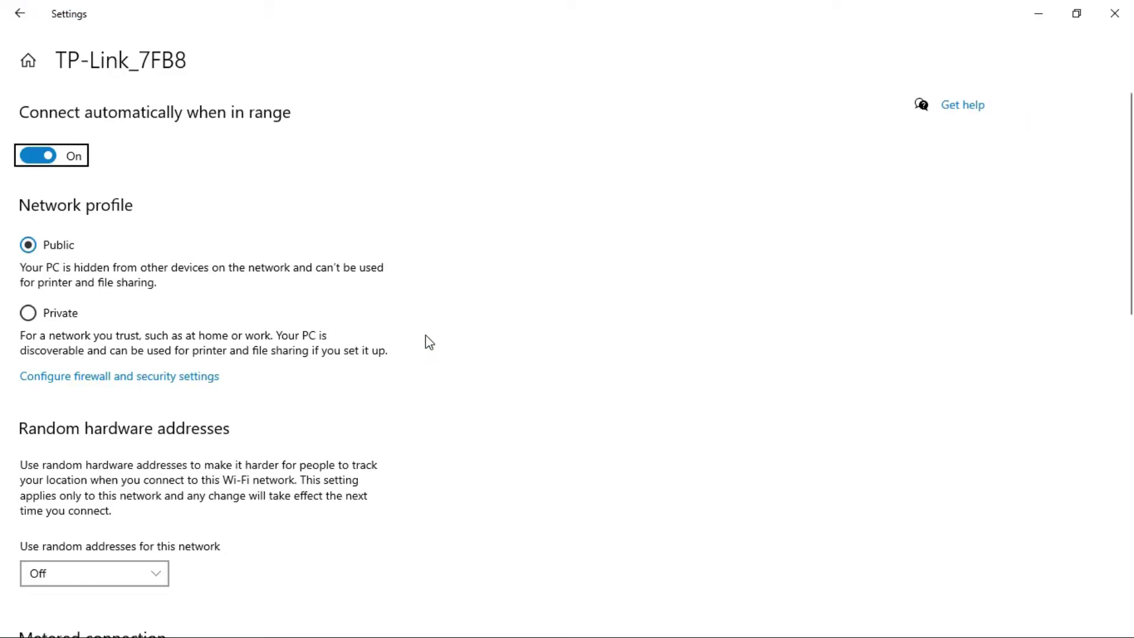
pyautogui.scroll(-4, 125, 243)
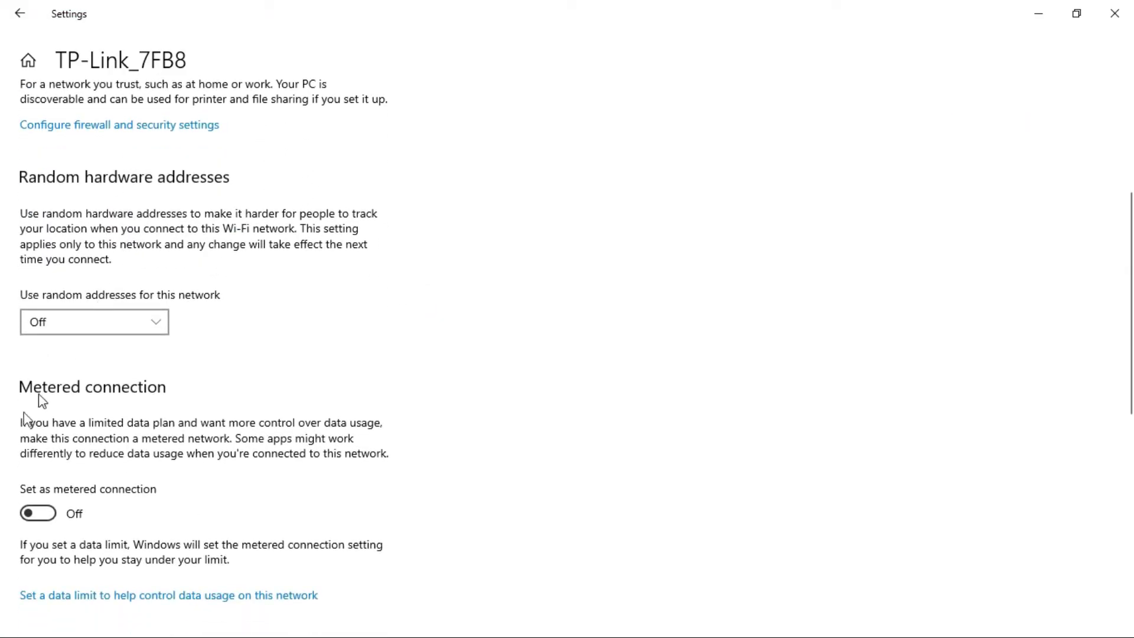
pyautogui.click(40, 513)
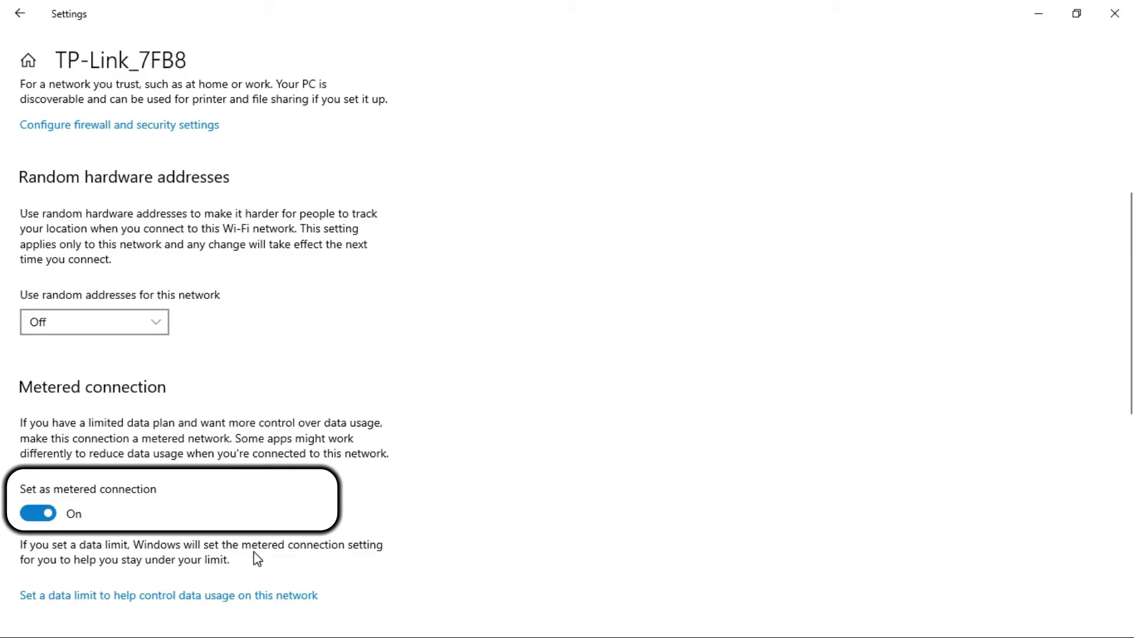
pyautogui.click(19, 13)
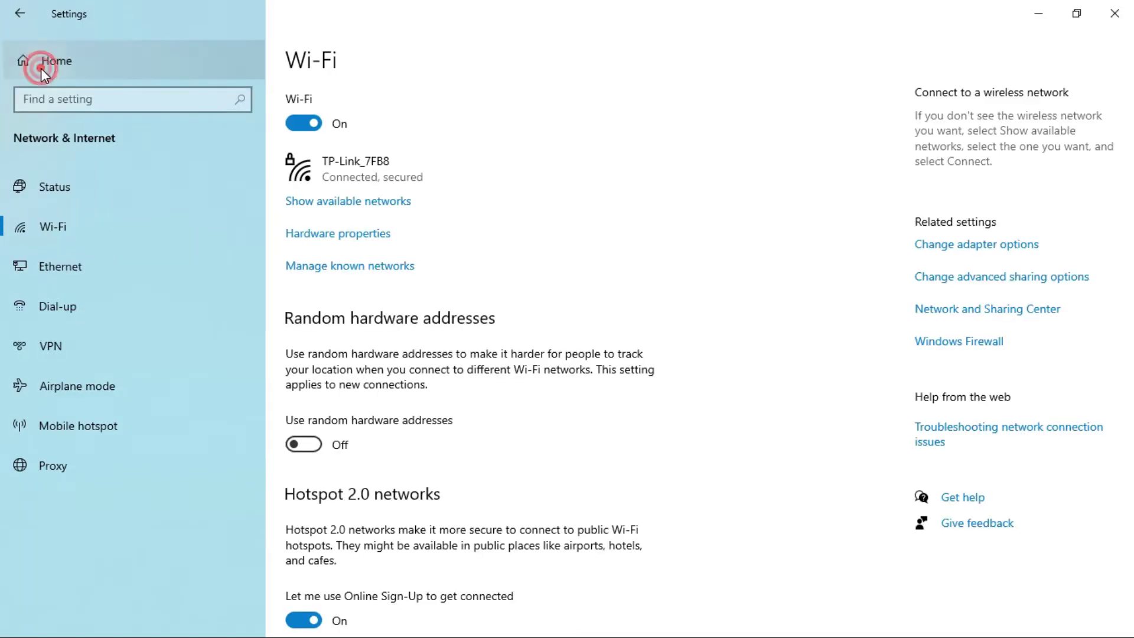
# Step: Disable all notification options in System's Notifications & actions settings, including notifications from apps and other senders
pyautogui.click(38, 70)
pyautogui.click(59, 205)
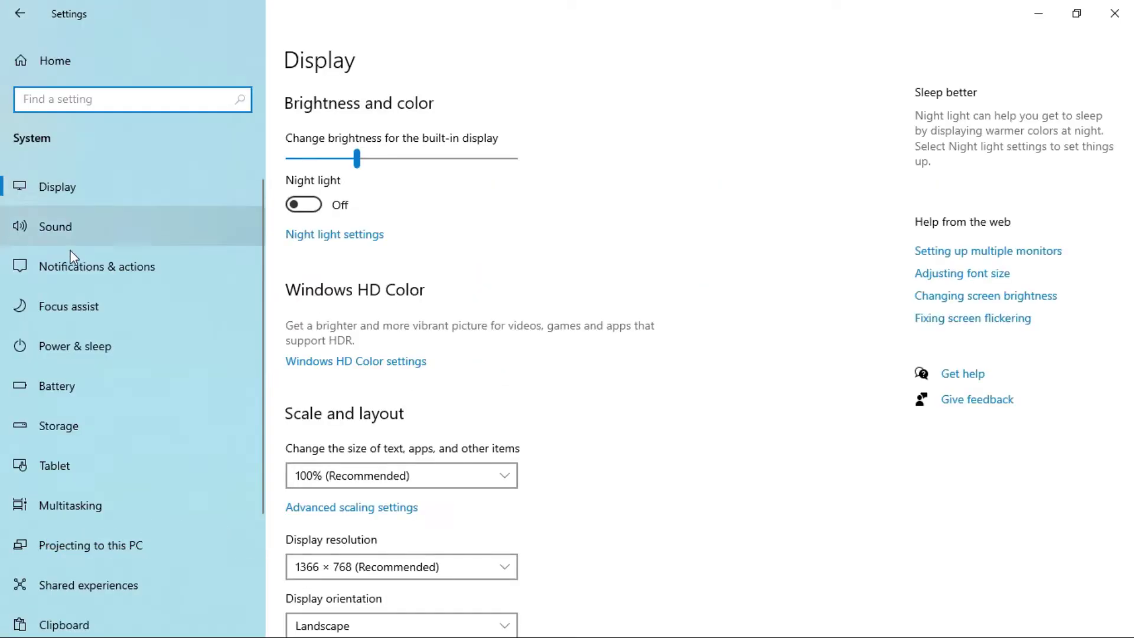
pyautogui.click(77, 271)
pyautogui.click(294, 531)
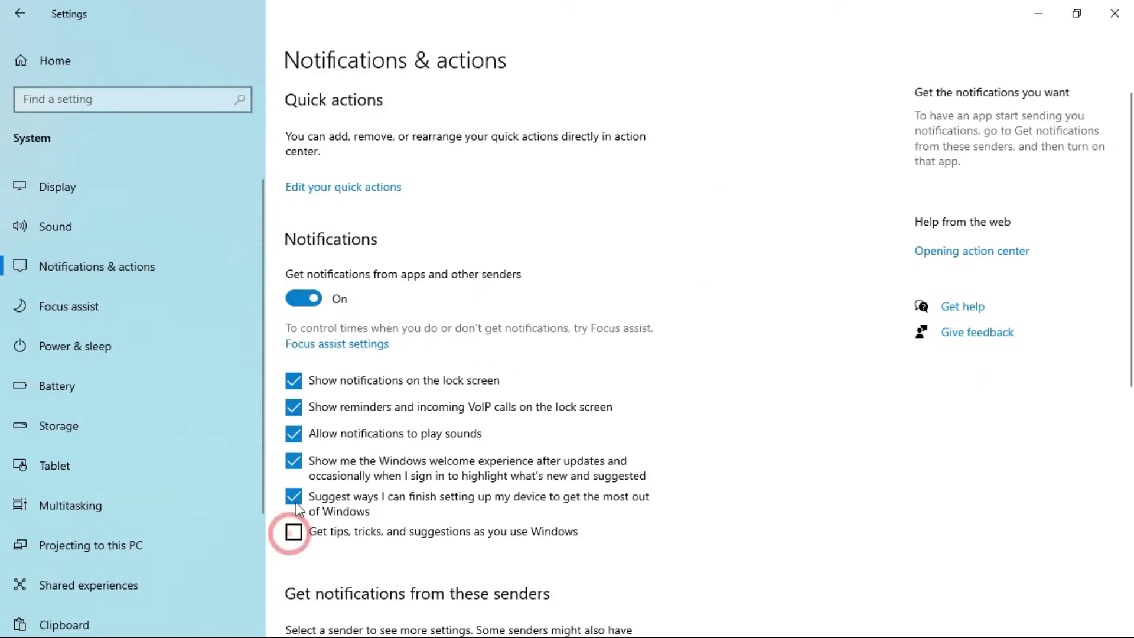
pyautogui.click(294, 496)
pyautogui.click(294, 461)
pyautogui.click(293, 433)
pyautogui.click(294, 407)
pyautogui.click(293, 381)
pyautogui.click(303, 298)
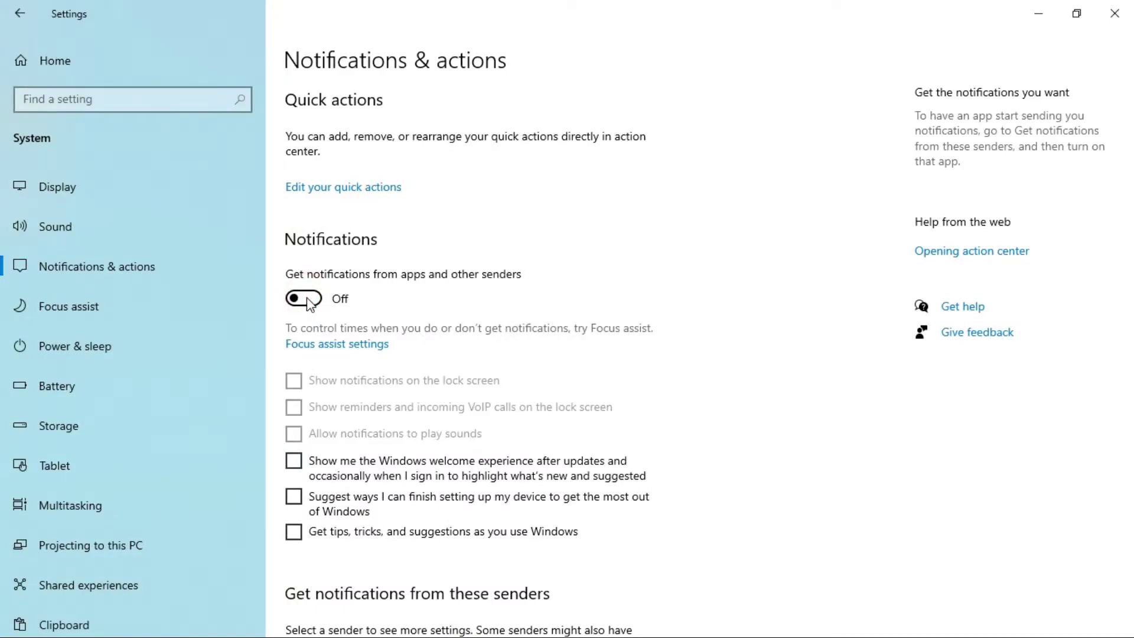
pyautogui.click(17, 13)
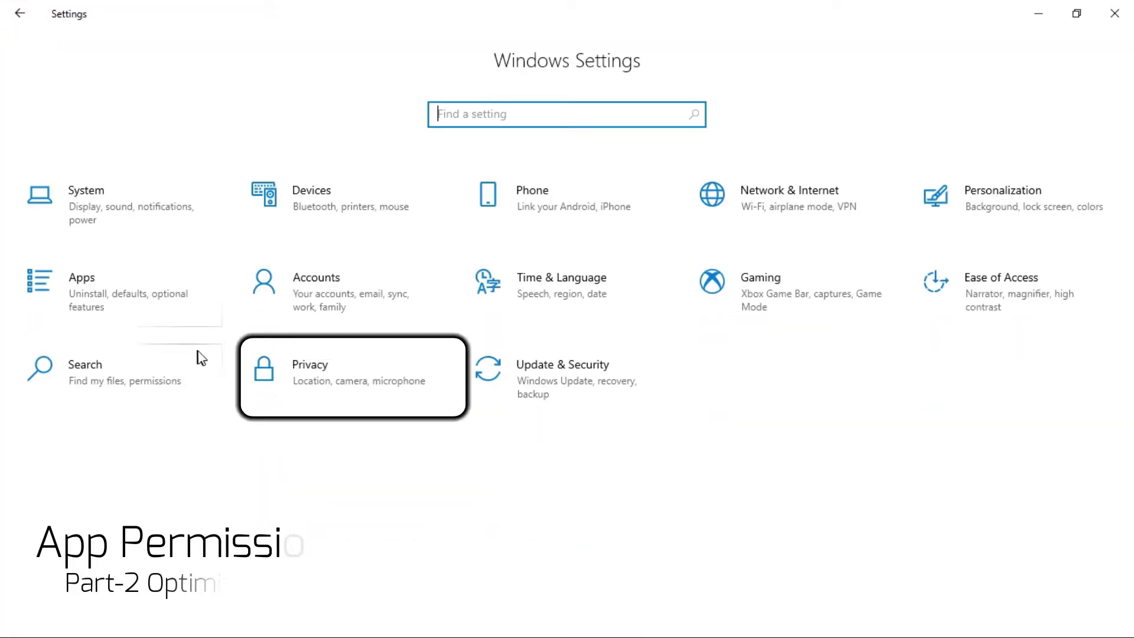
# Step: Turn off location access for this device in the Privacy settings
pyautogui.click(330, 367)
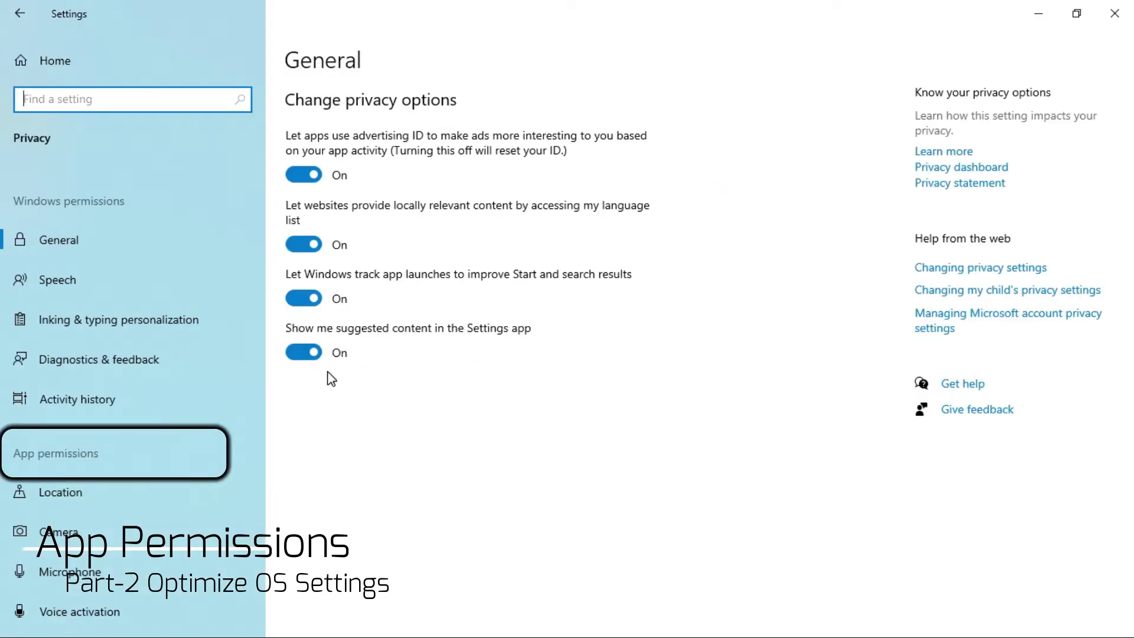
pyautogui.scroll(-3, 93, 377)
pyautogui.click(75, 427)
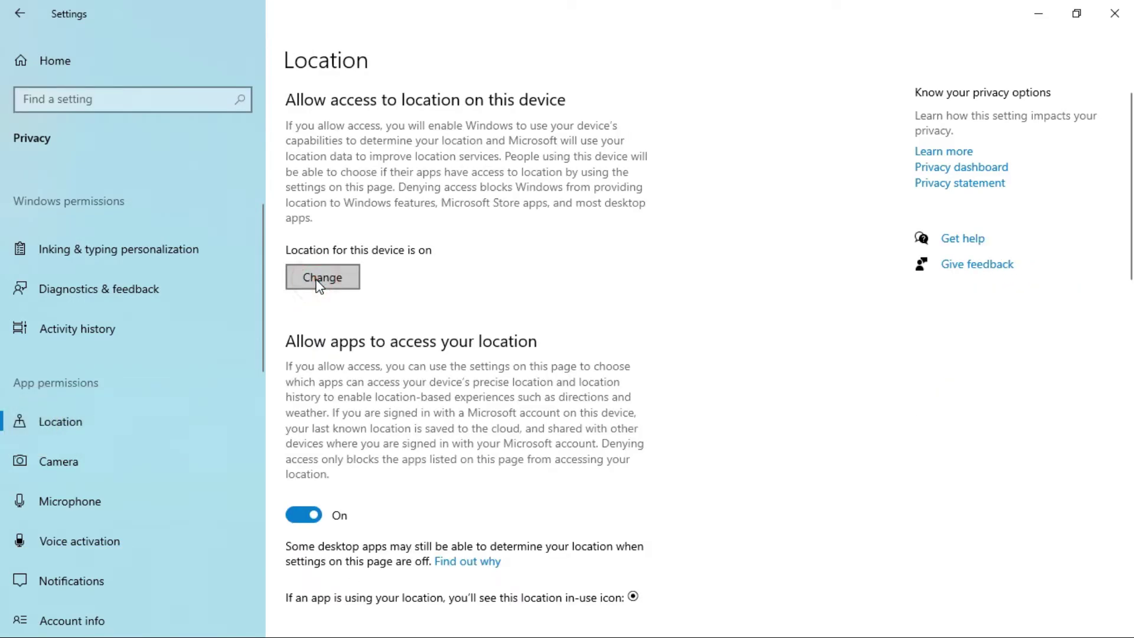
pyautogui.click(318, 280)
pyautogui.click(248, 226)
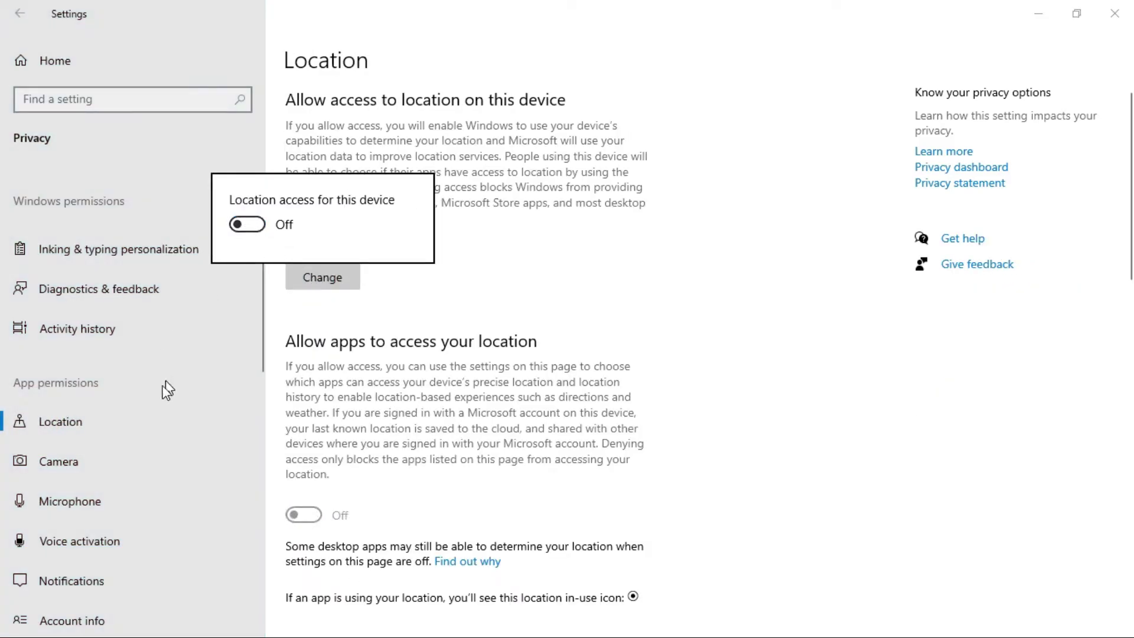
# Step: Turn off camera access for 3D Viewer in the Camera app permissions
pyautogui.scroll(-1, 136, 389)
pyautogui.click(112, 389)
pyautogui.scroll(-3, 358, 390)
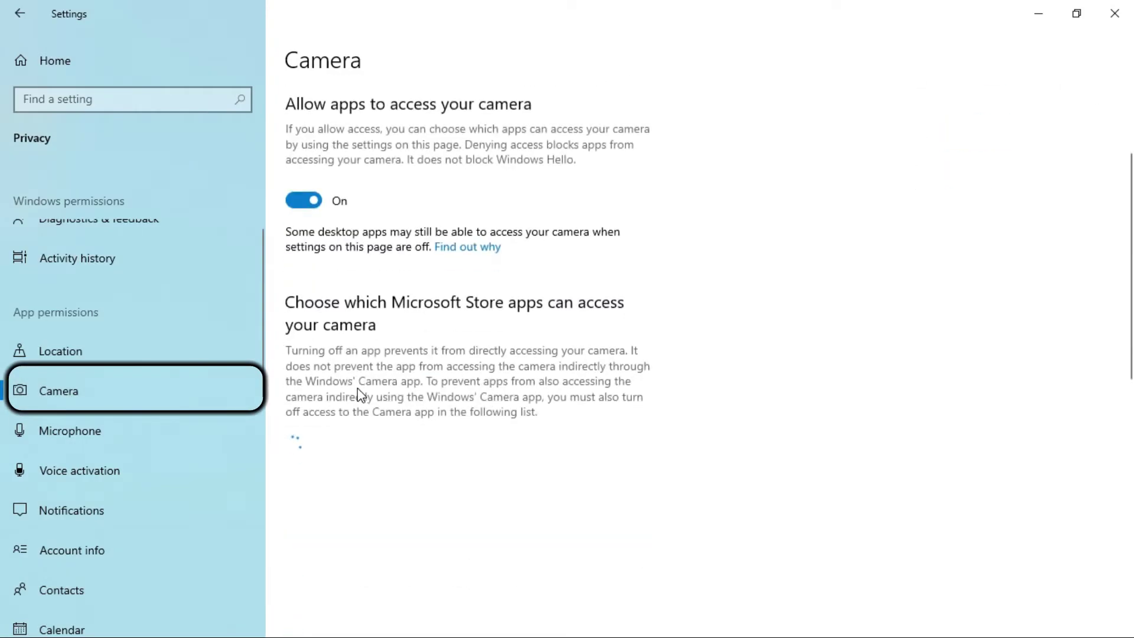
pyautogui.scroll(-5, 358, 391)
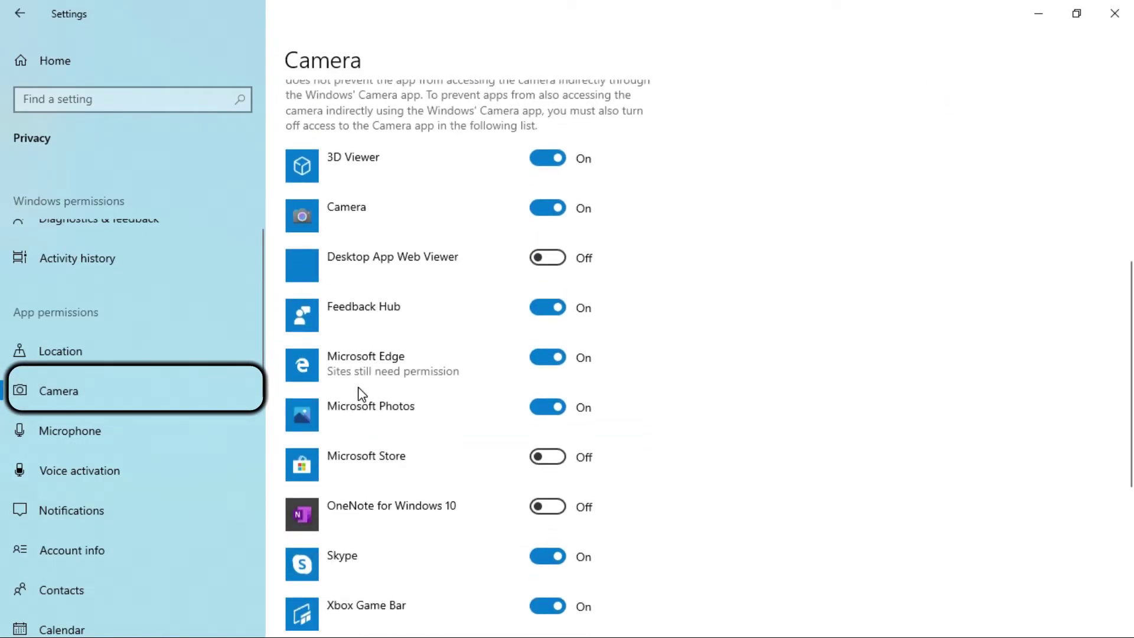
pyautogui.click(541, 161)
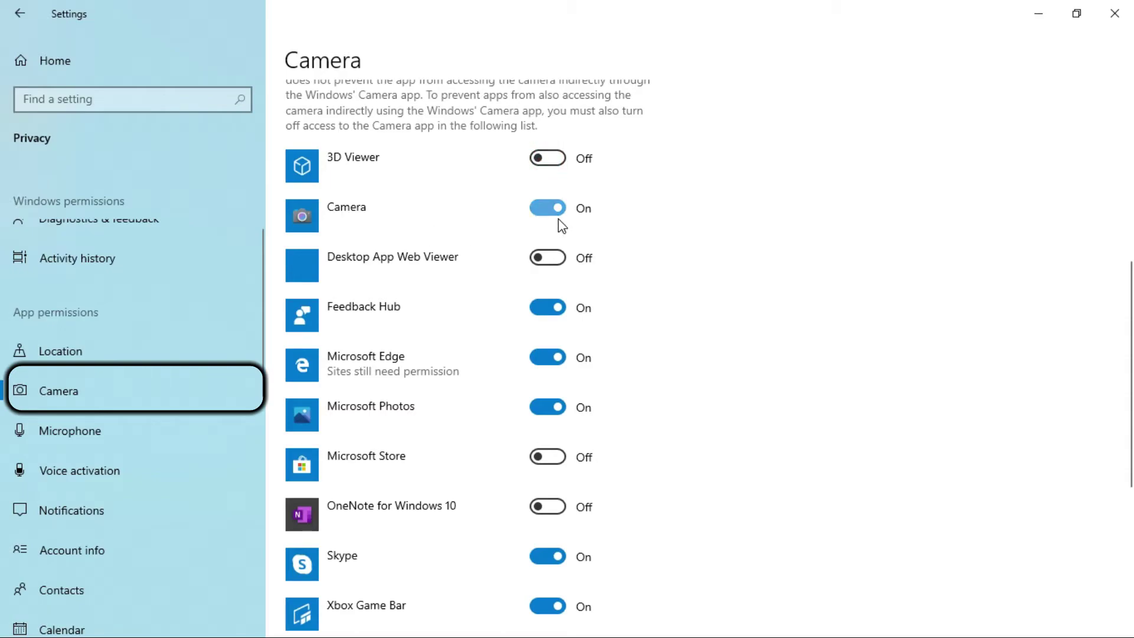
# Step: Turn off camera access for Feedback Hub, Microsoft Edge, Microsoft Photos and Xbox Game Bar
pyautogui.click(544, 306)
pyautogui.click(550, 357)
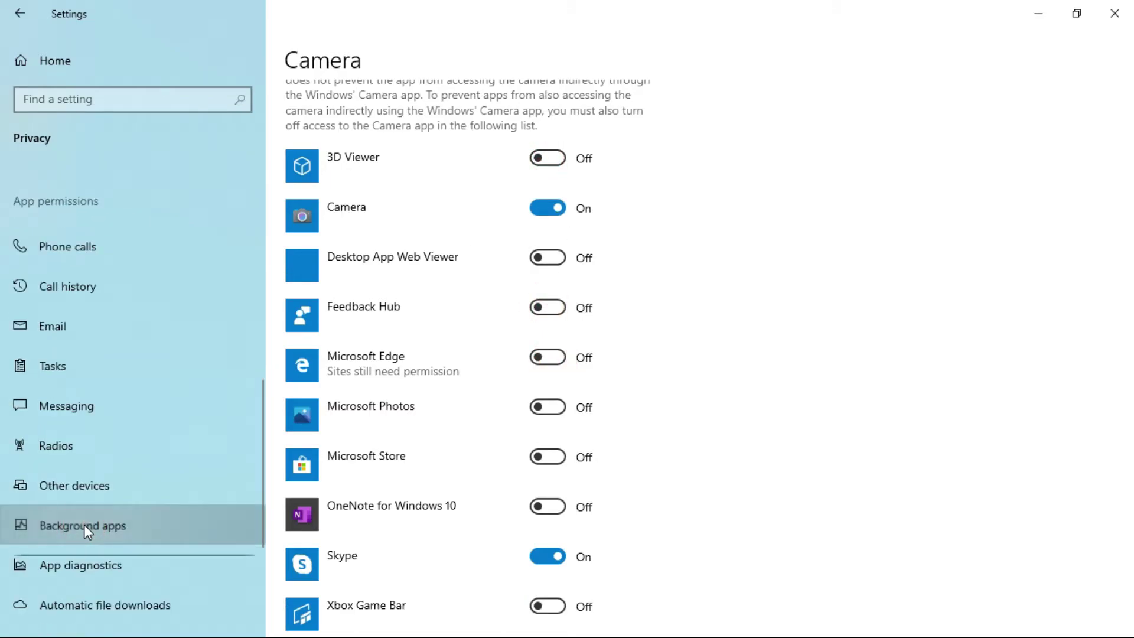
# Step: Turn off background running for unneeded apps, including Microsoft Photos, Microsoft Store, Office, Paint 3D, People, Skype and Weather, but not Settings
pyautogui.click(84, 524)
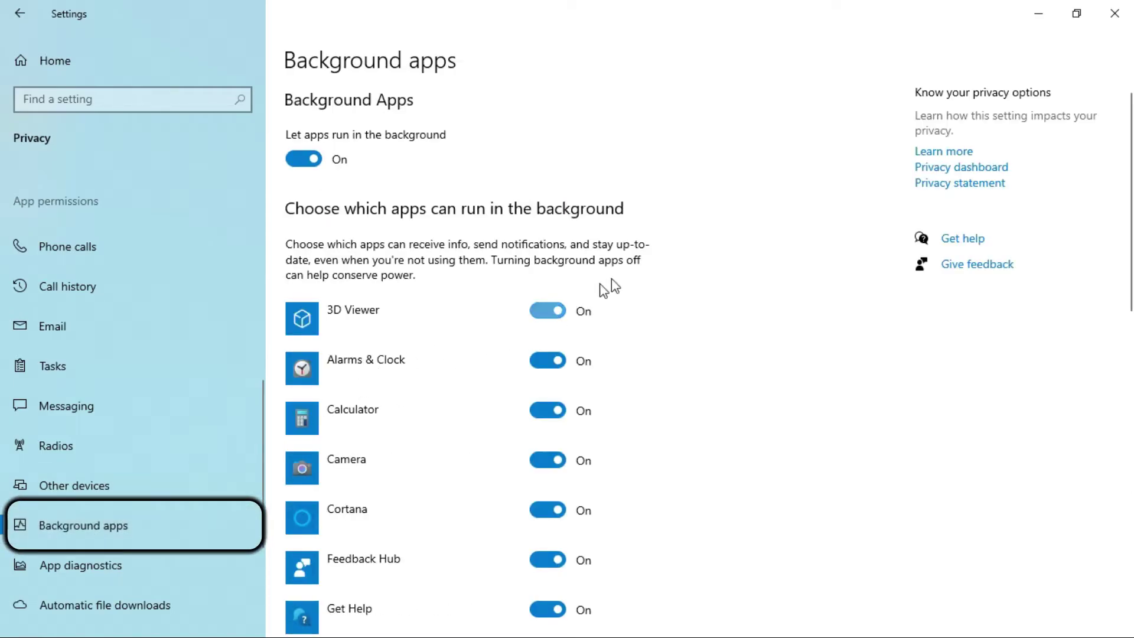
pyautogui.click(542, 413)
pyautogui.click(544, 460)
pyautogui.scroll(-3, 544, 472)
pyautogui.click(533, 519)
pyautogui.scroll(-4, 546, 502)
pyautogui.click(551, 480)
pyautogui.click(554, 532)
pyautogui.click(549, 455)
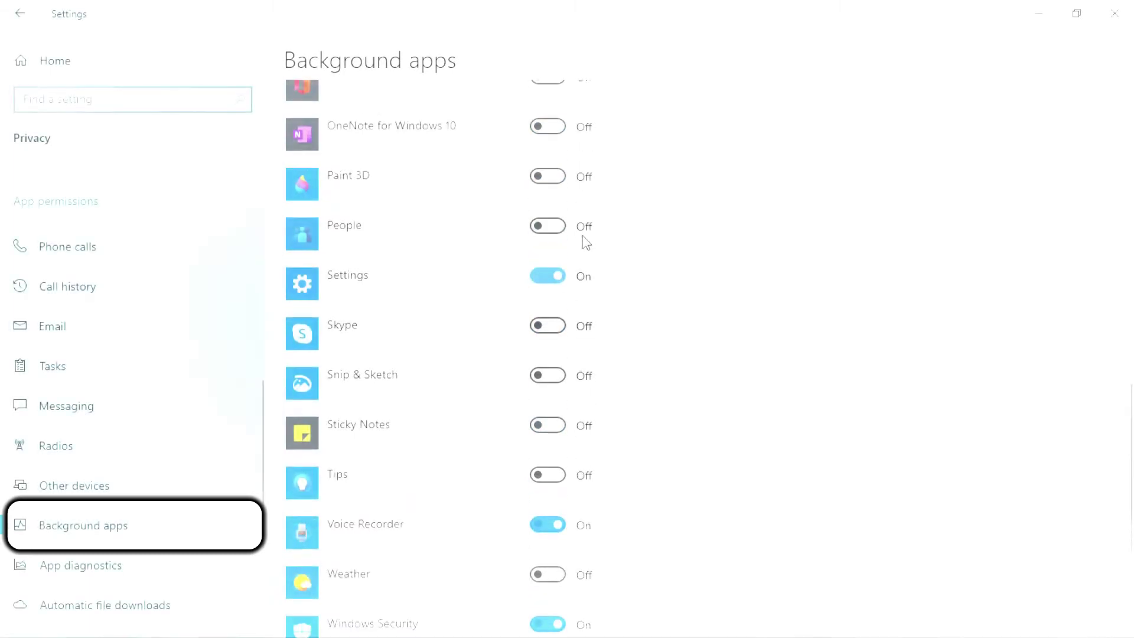
pyautogui.scroll(5, 587, 241)
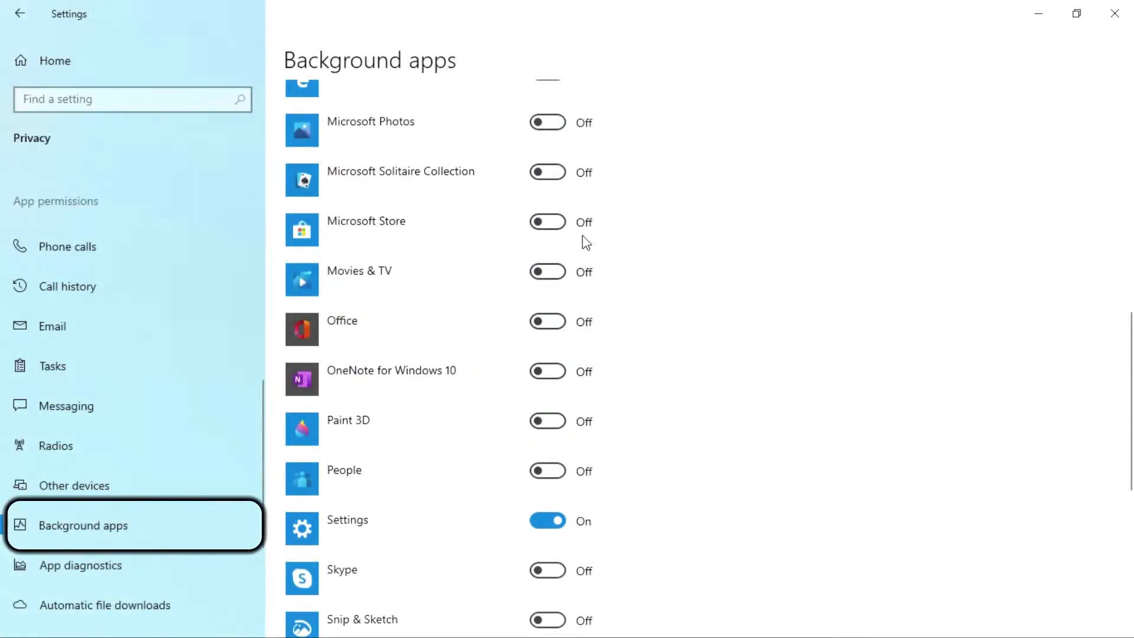
pyautogui.scroll(10, 586, 242)
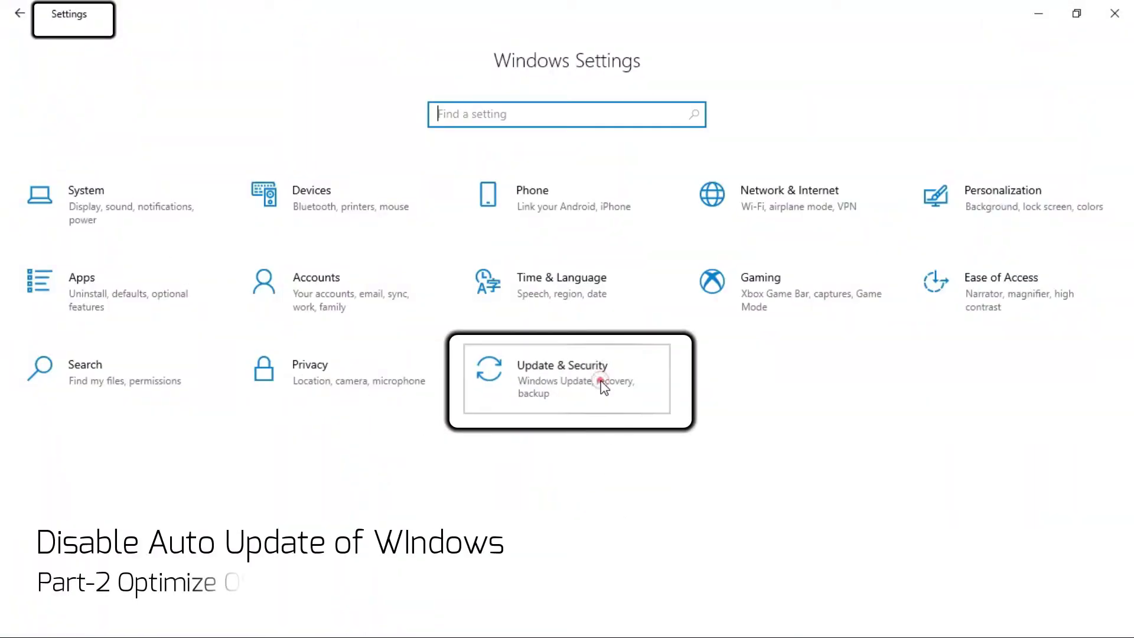
# Step: Open the Windows Update page in the Update & Security settings
pyautogui.click(603, 387)
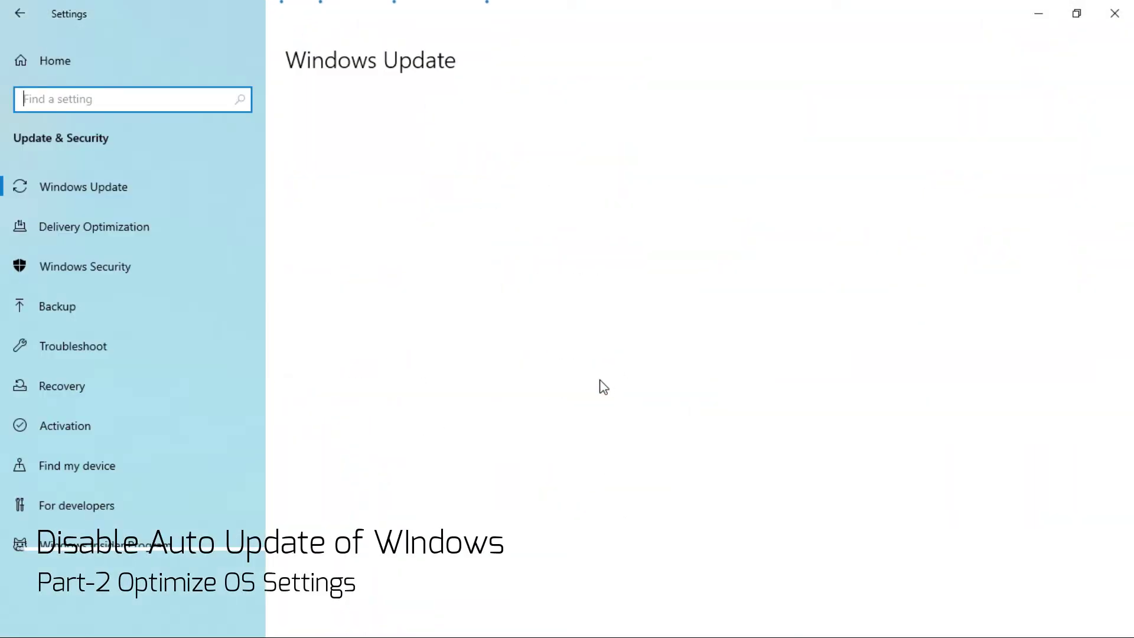
pyautogui.click(77, 177)
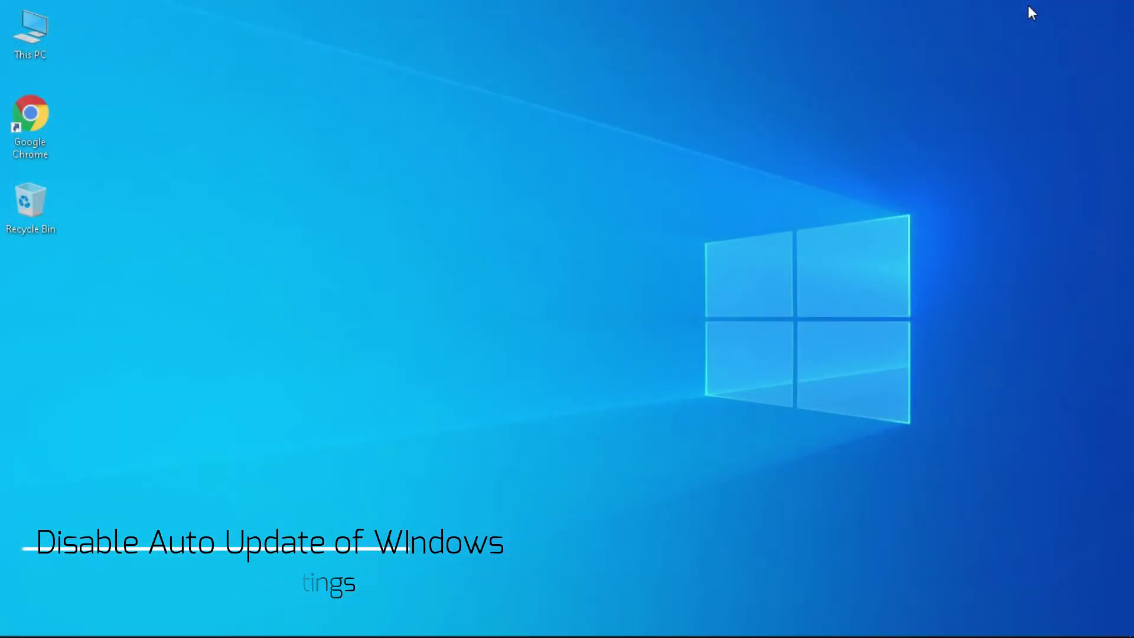
# Step: Open the Services console from Task Manager's list of services
pyautogui.hotkey('ctrl', 'shift', 'Escape')
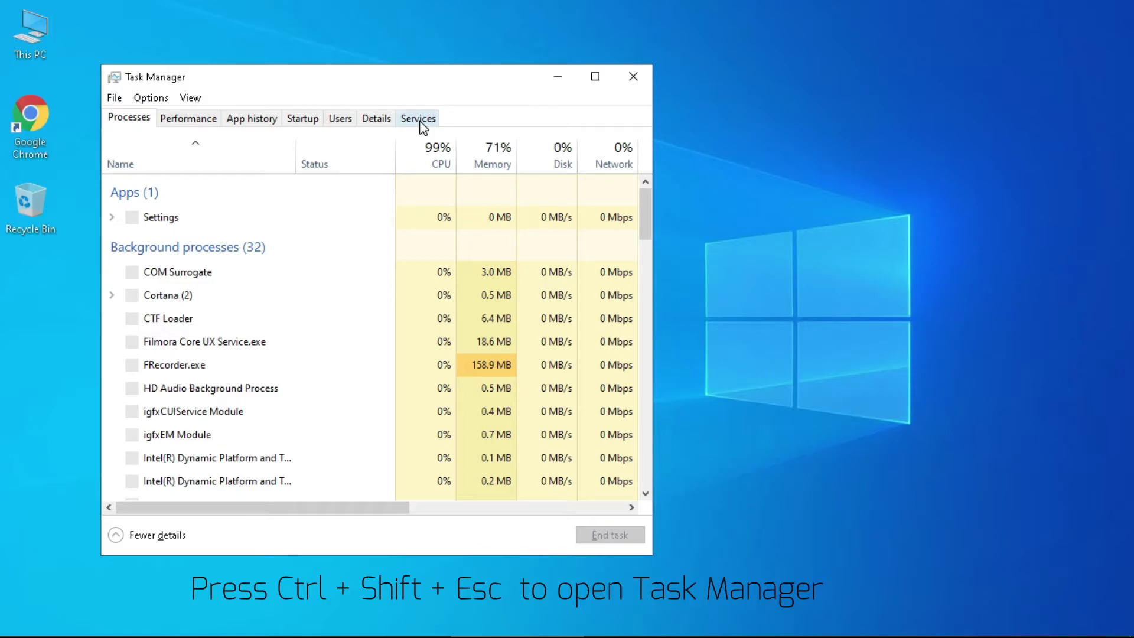
pyautogui.click(420, 120)
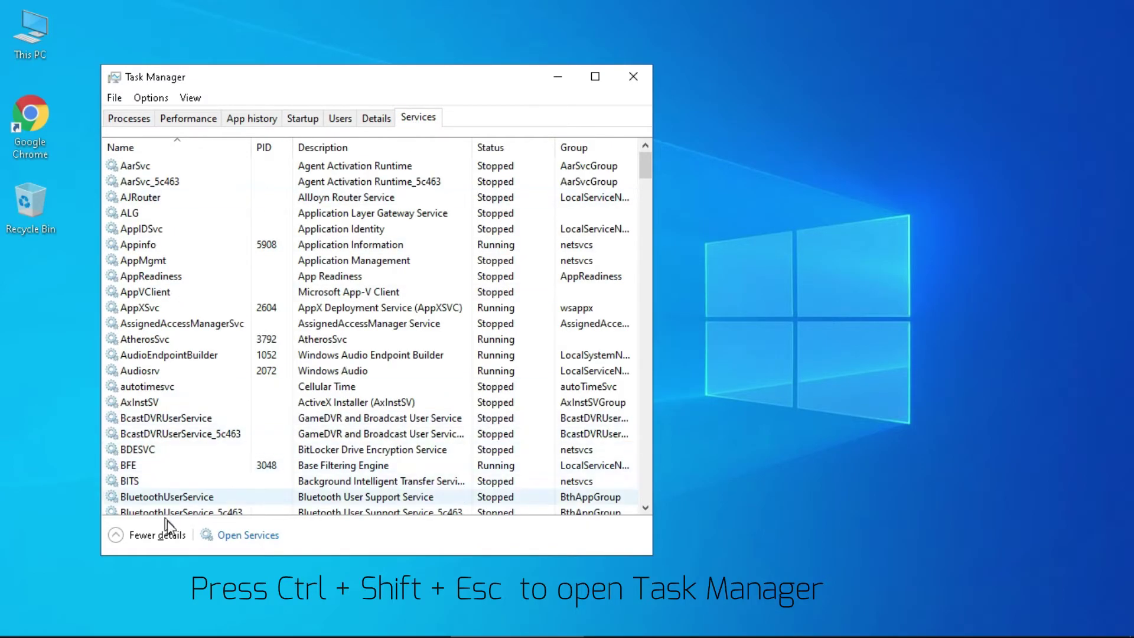
pyautogui.click(245, 534)
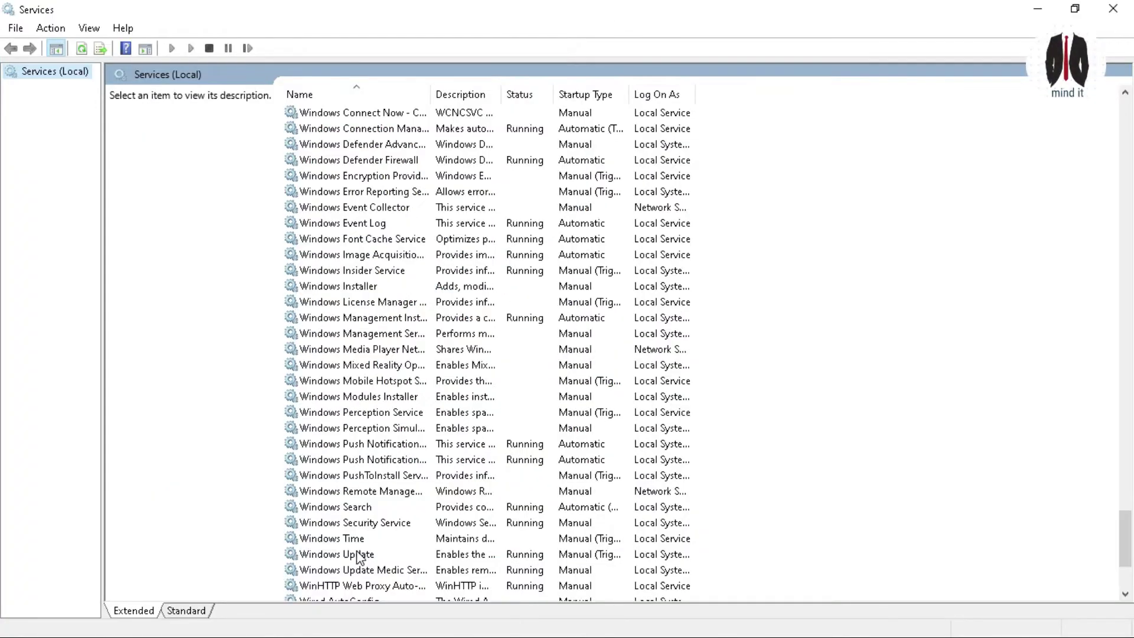
# Step: Stop the Windows Update service with its startup type set to Disabled, and close Task Manager
pyautogui.click(358, 555)
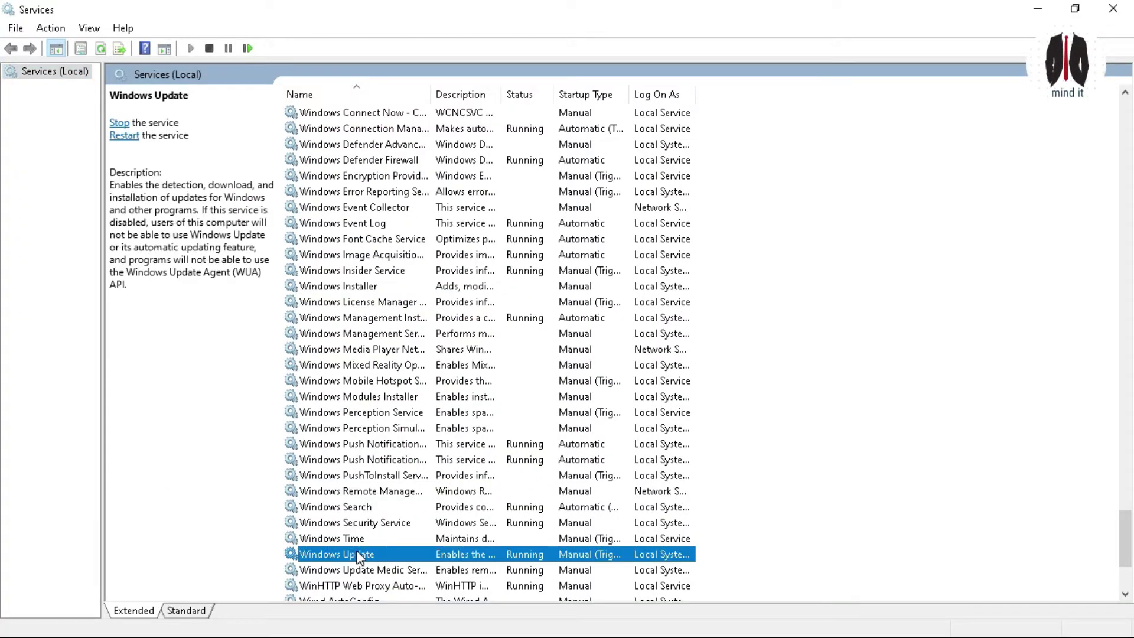
pyautogui.rightClick(359, 555)
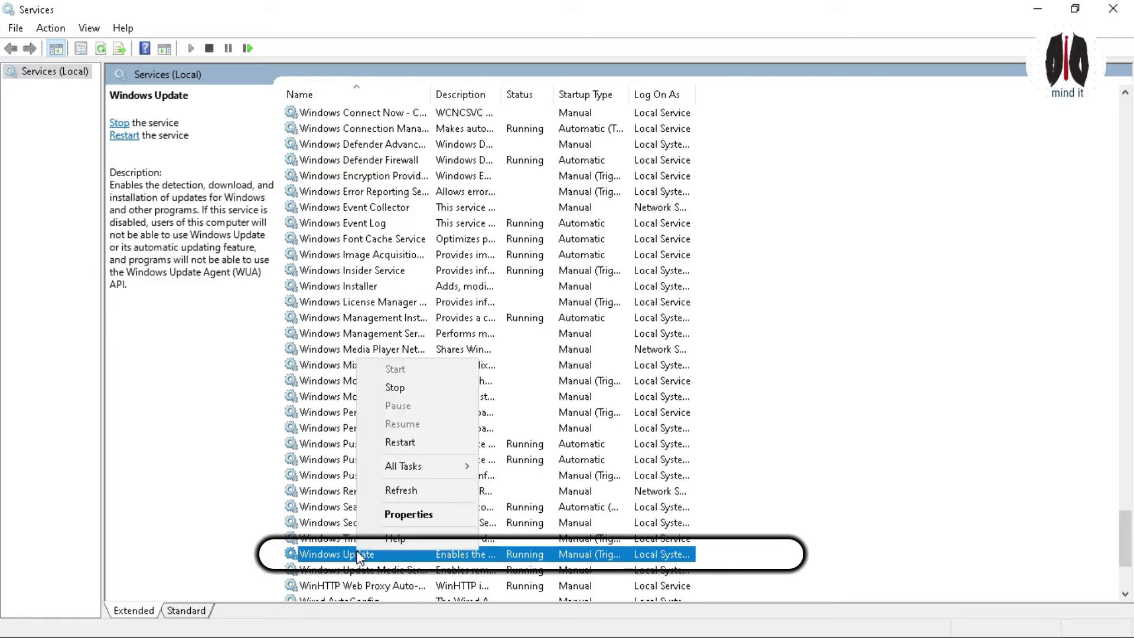
pyautogui.click(415, 509)
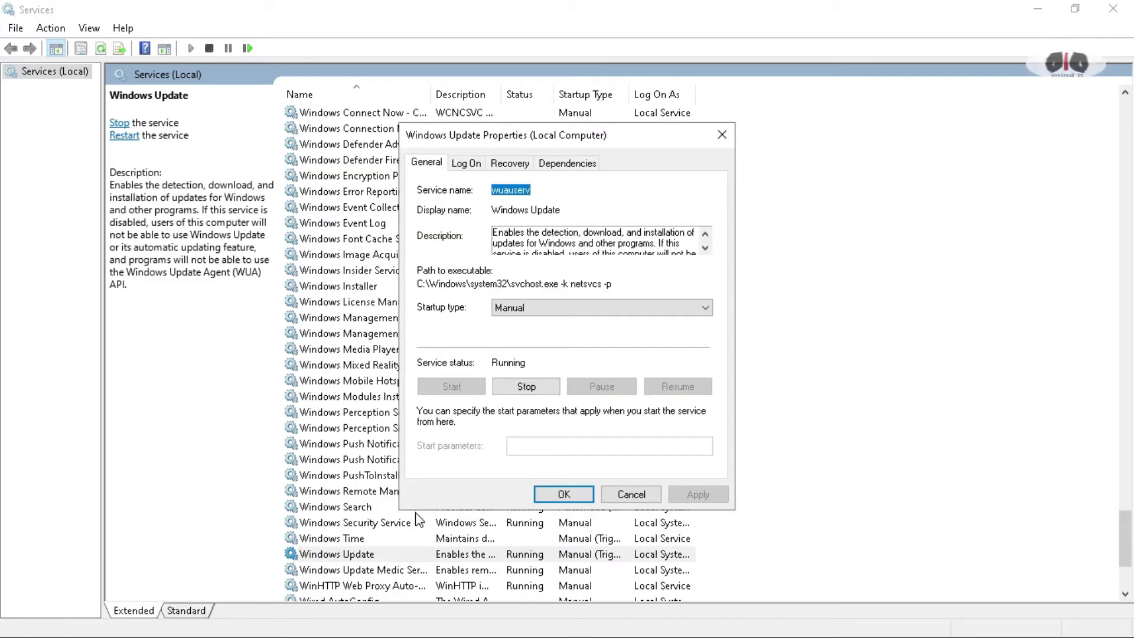
pyautogui.click(530, 308)
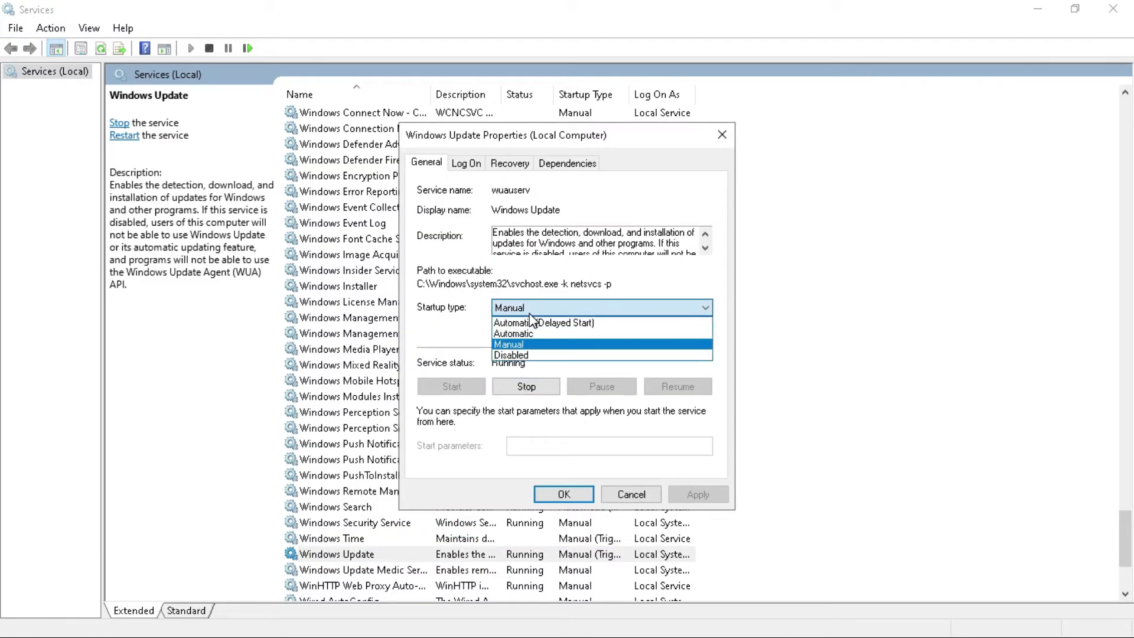
pyautogui.click(533, 349)
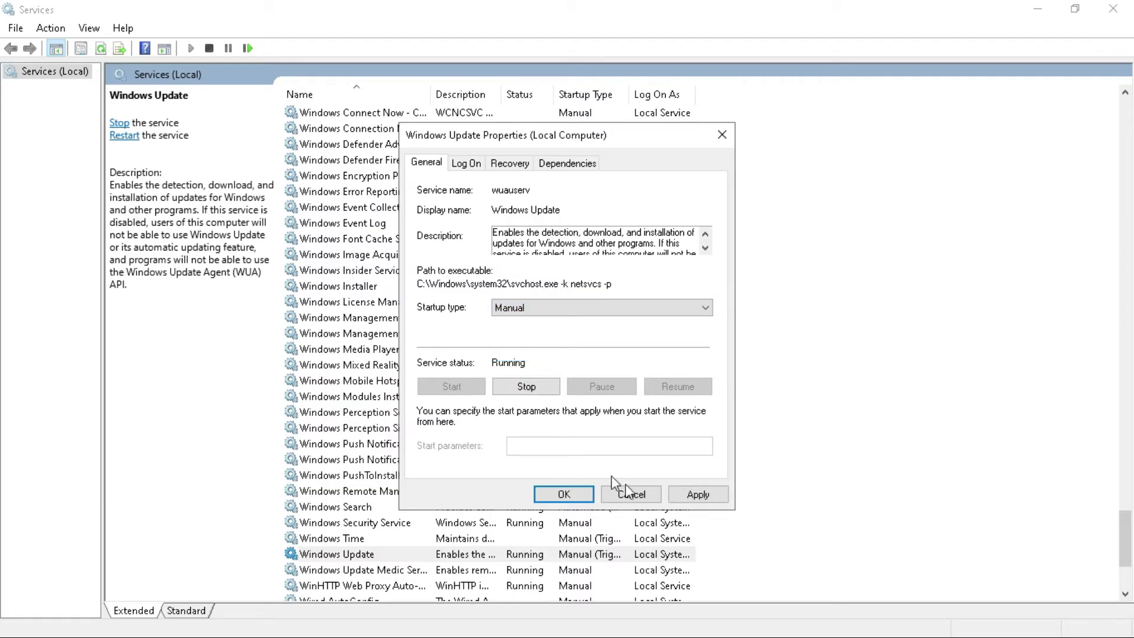
pyautogui.click(698, 494)
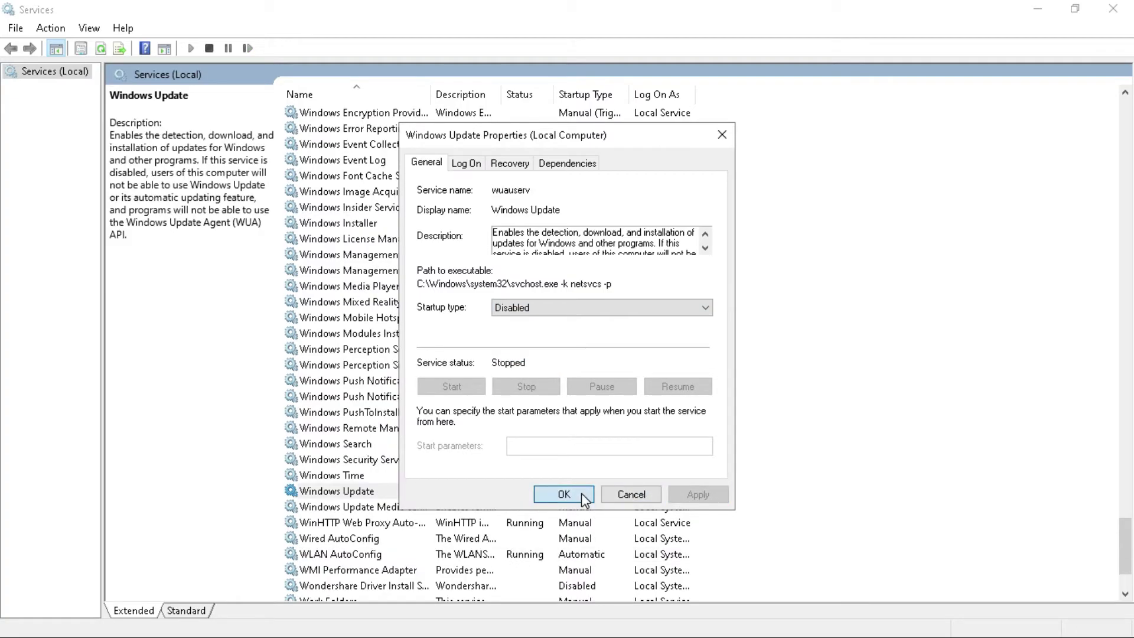
pyautogui.click(564, 494)
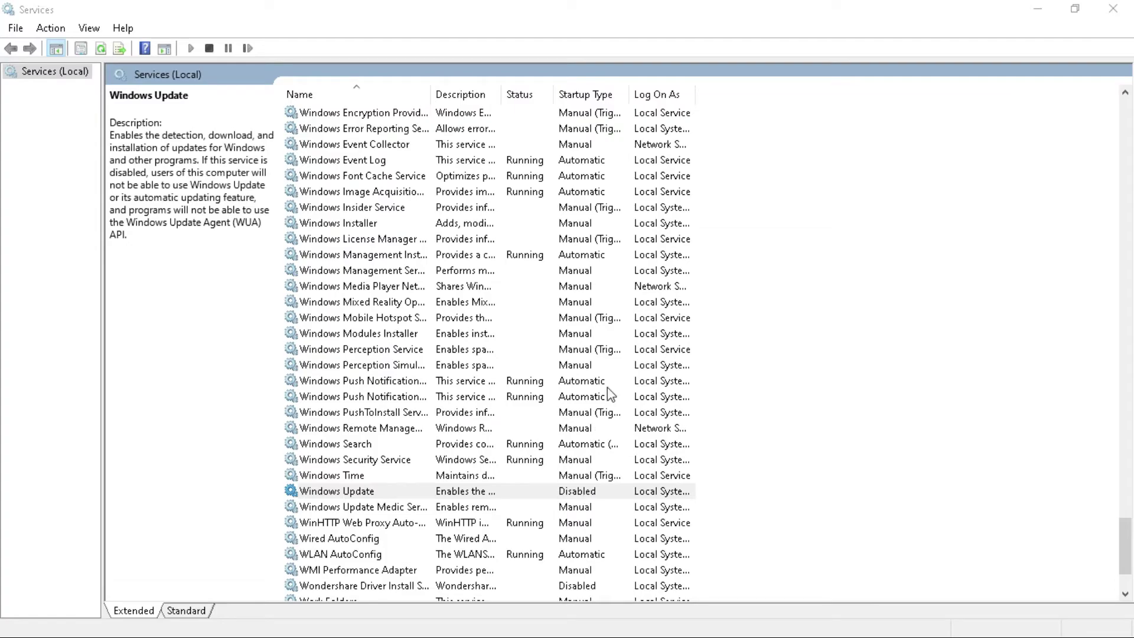
pyautogui.click(1038, 8)
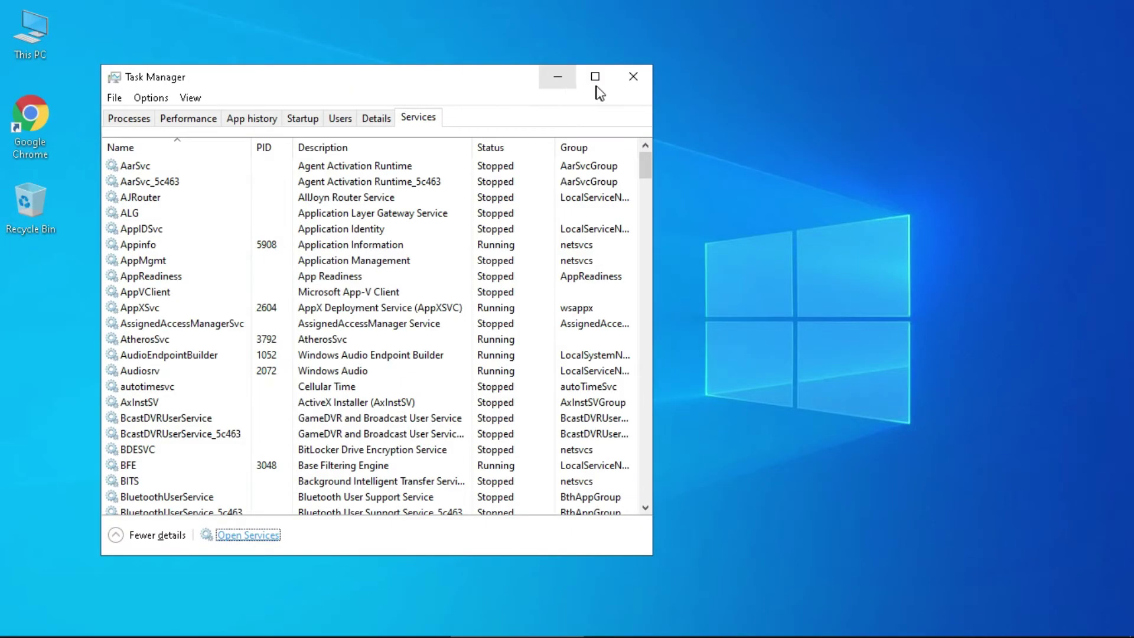
pyautogui.click(633, 76)
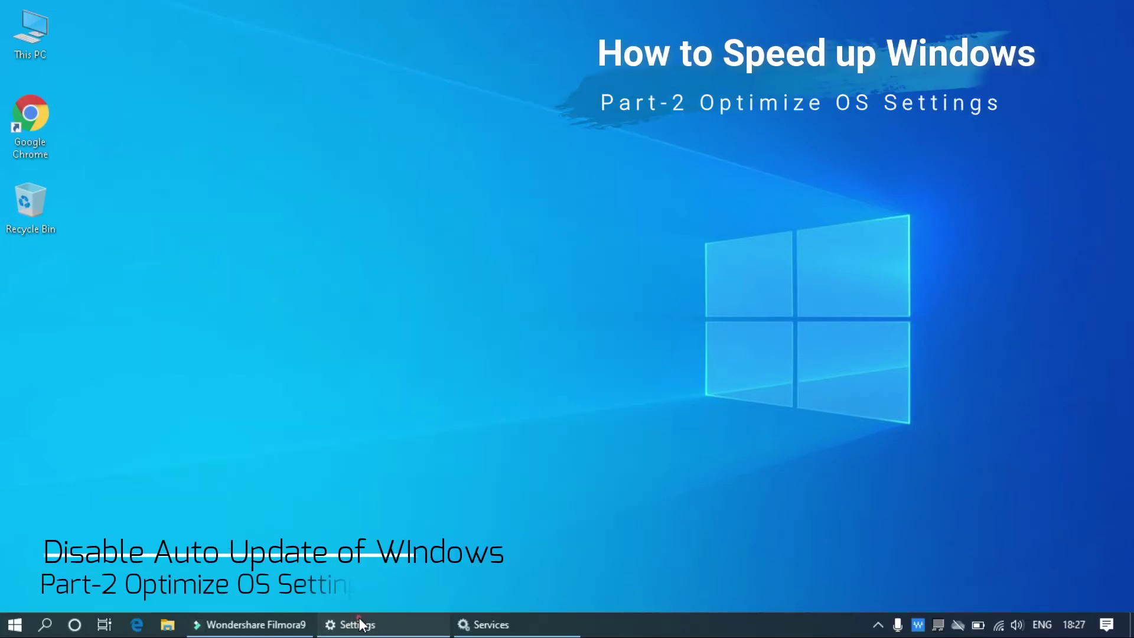
# Step: Switch back to Settings, check for updates on the Windows Update page, and close Settings
pyautogui.click(357, 624)
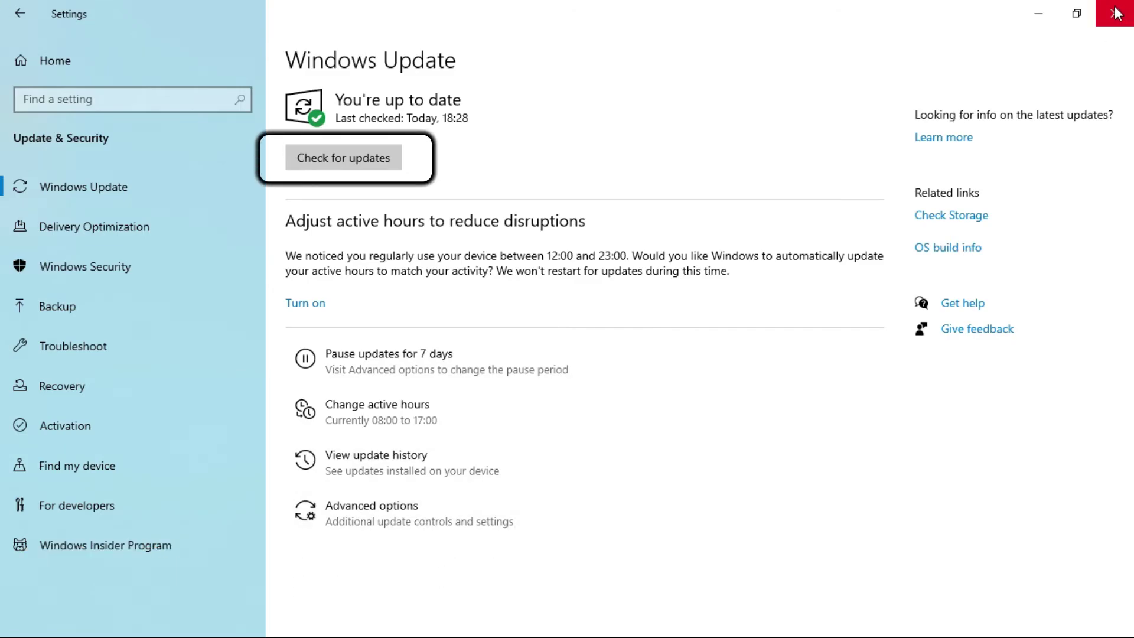
pyautogui.click(339, 166)
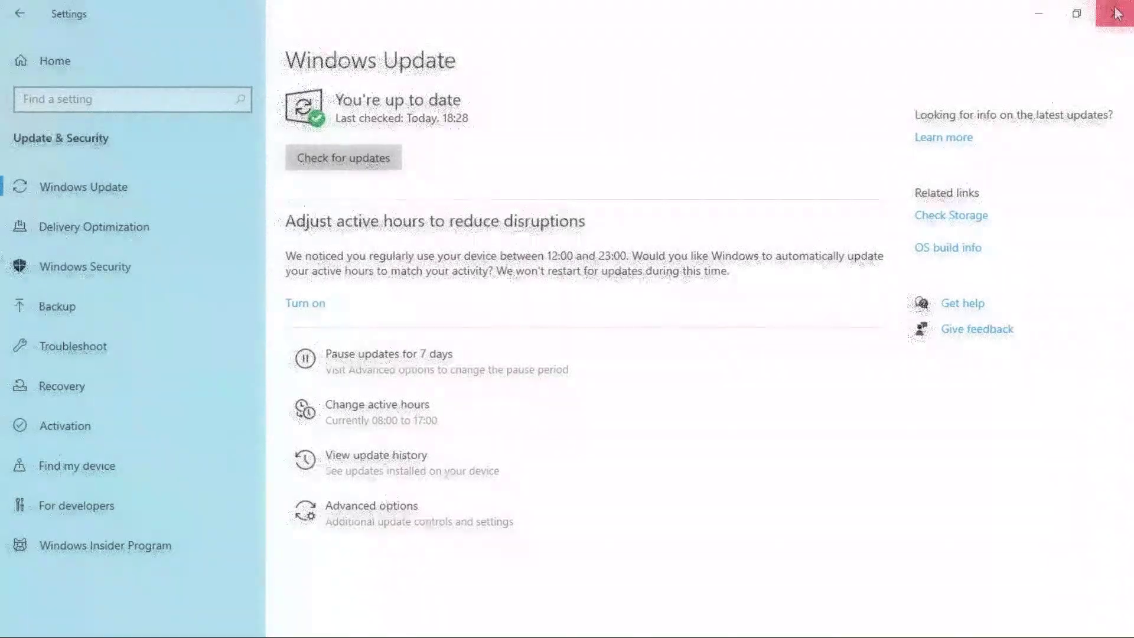
pyautogui.click(1116, 13)
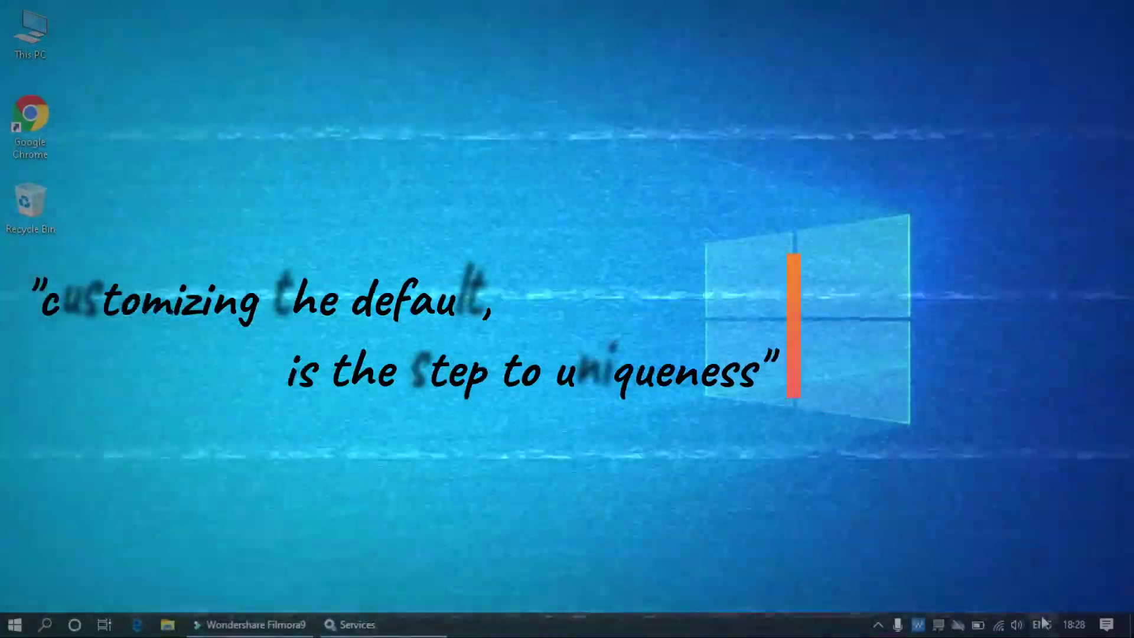